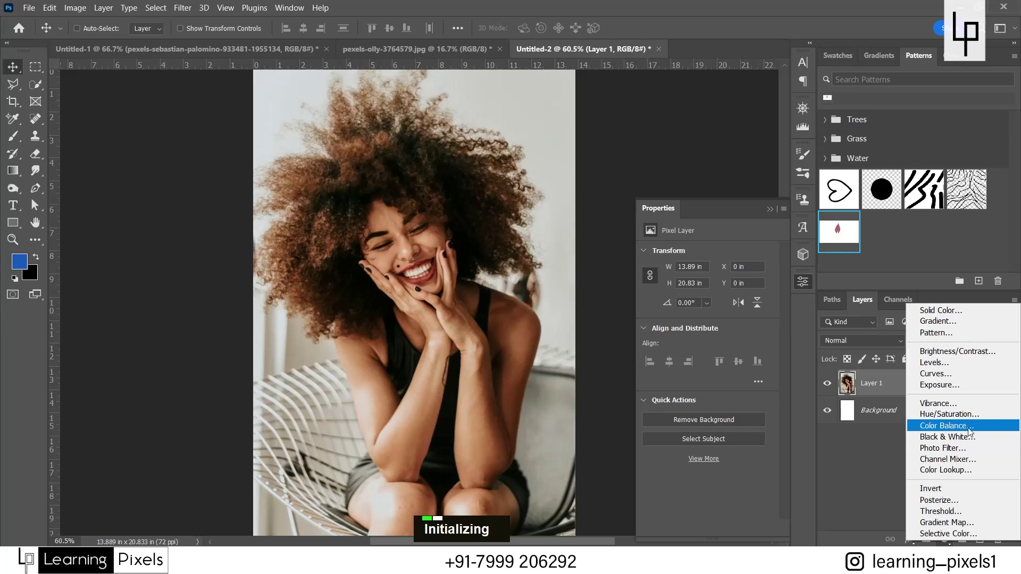
# Step: Add a Color Balance adjustment layer above the portrait, widen its properties, and view the available tone ranges
pyautogui.click(975, 425)
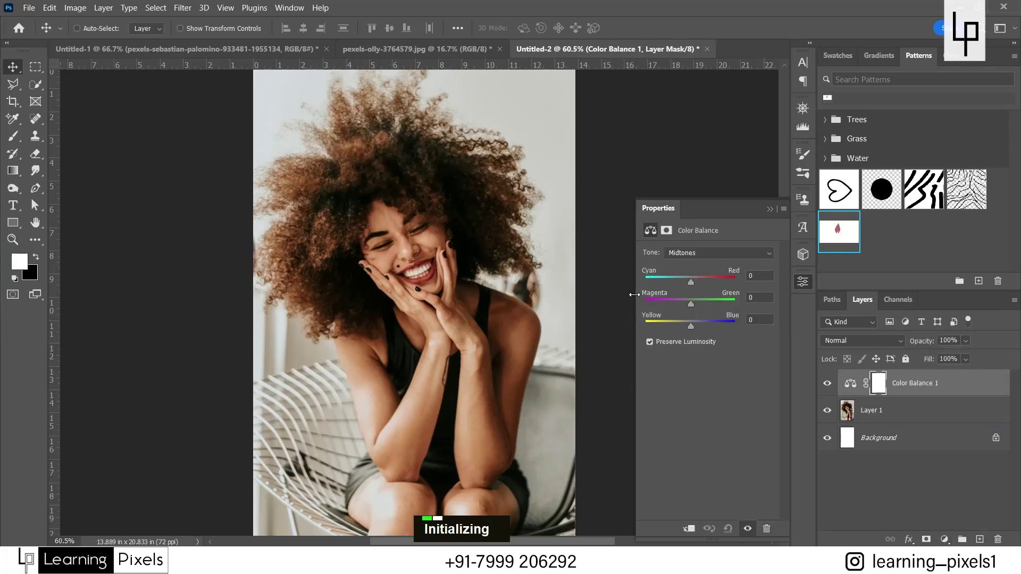
pyautogui.moveTo(636, 300); pyautogui.dragTo(550, 300)
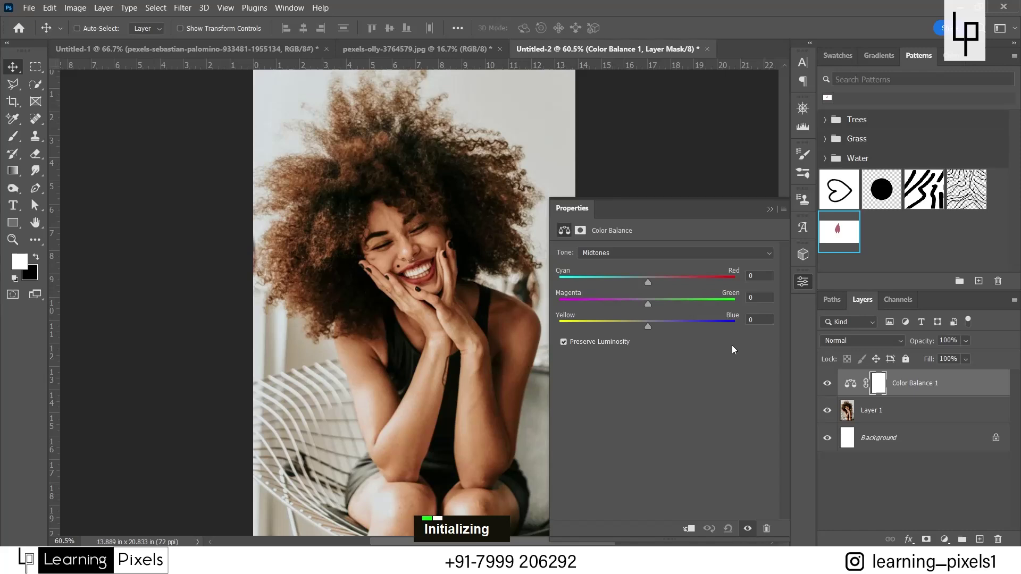
pyautogui.hscroll(2, 442, 379)
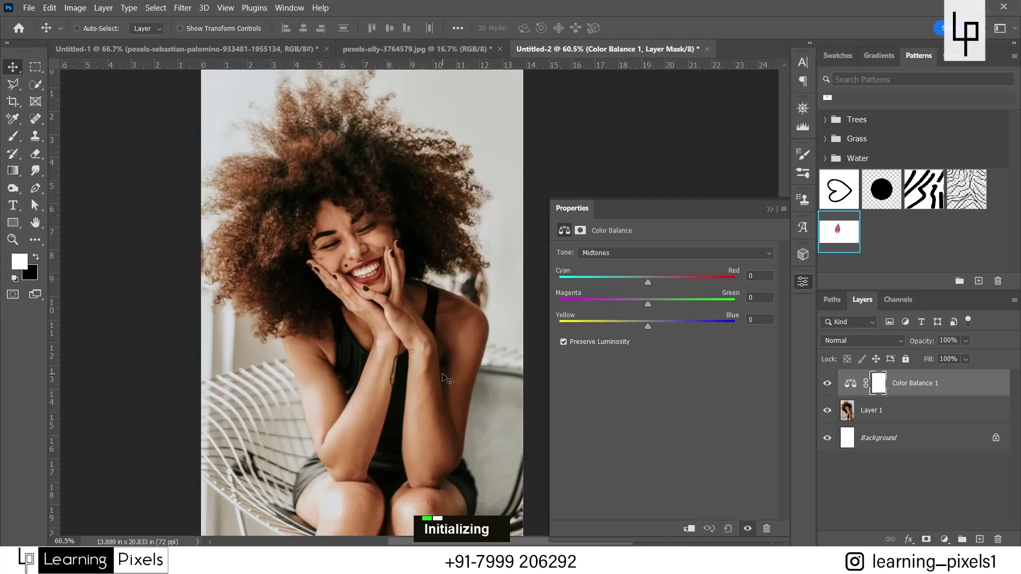
pyautogui.click(653, 254)
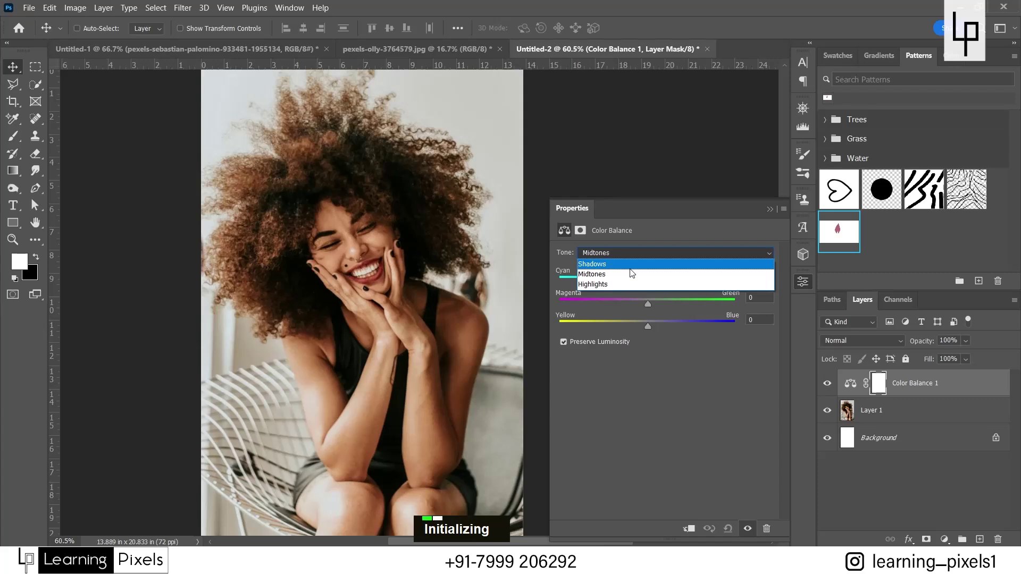
pyautogui.click(652, 402)
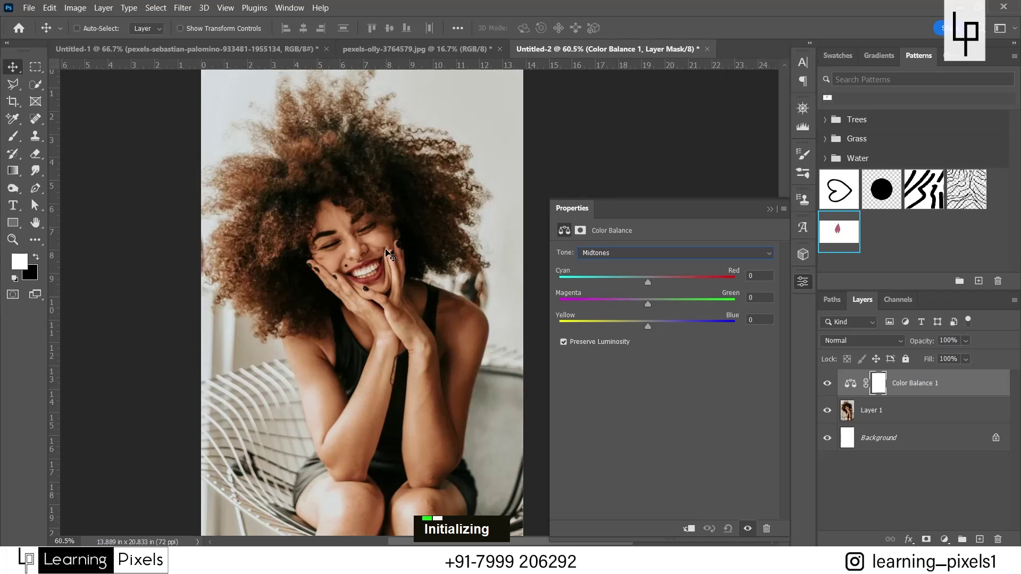
pyautogui.click(944, 539)
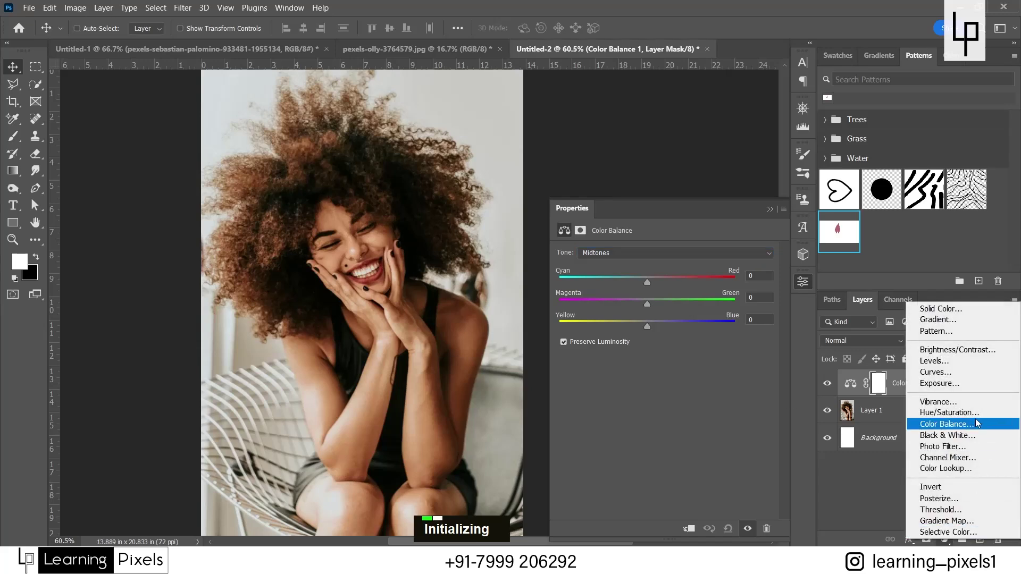
pyautogui.click(959, 372)
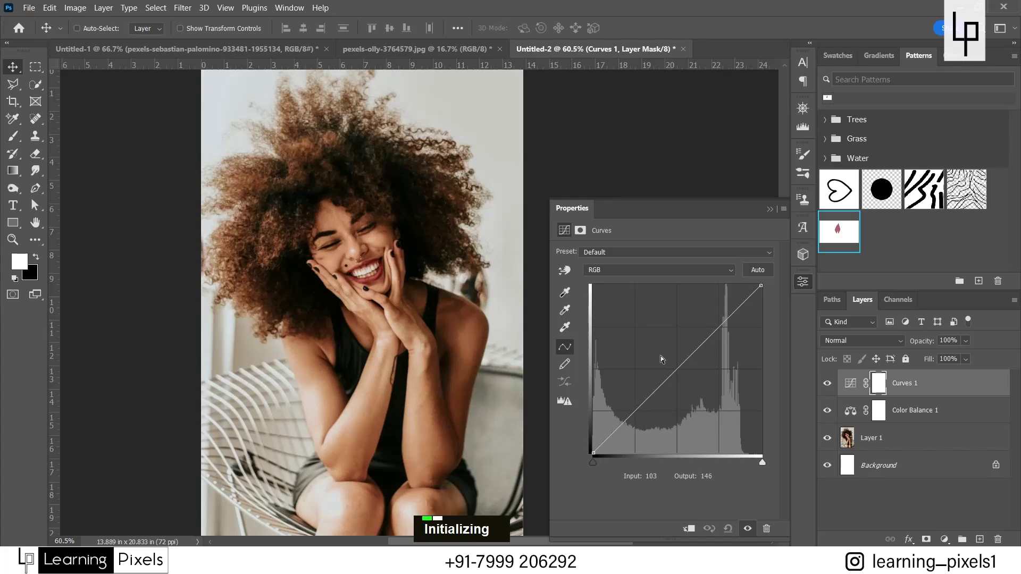
pyautogui.moveTo(944, 394); pyautogui.dragTo(997, 539)
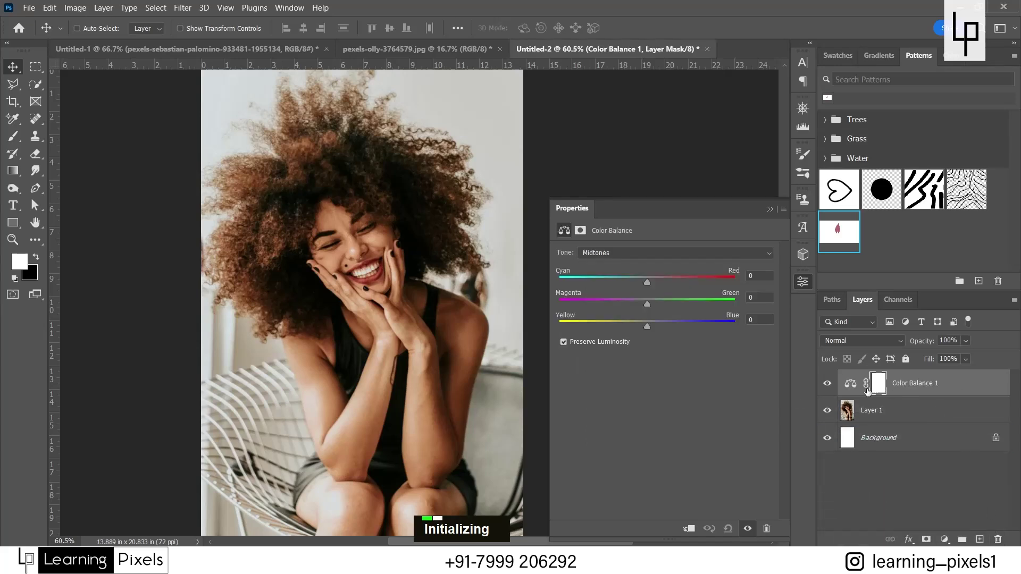
# Step: Set the portrait's midtones to -48 for Cyan–Red and +59 for Yellow–Blue, and compare the image with and without the adjustment
pyautogui.click(689, 250)
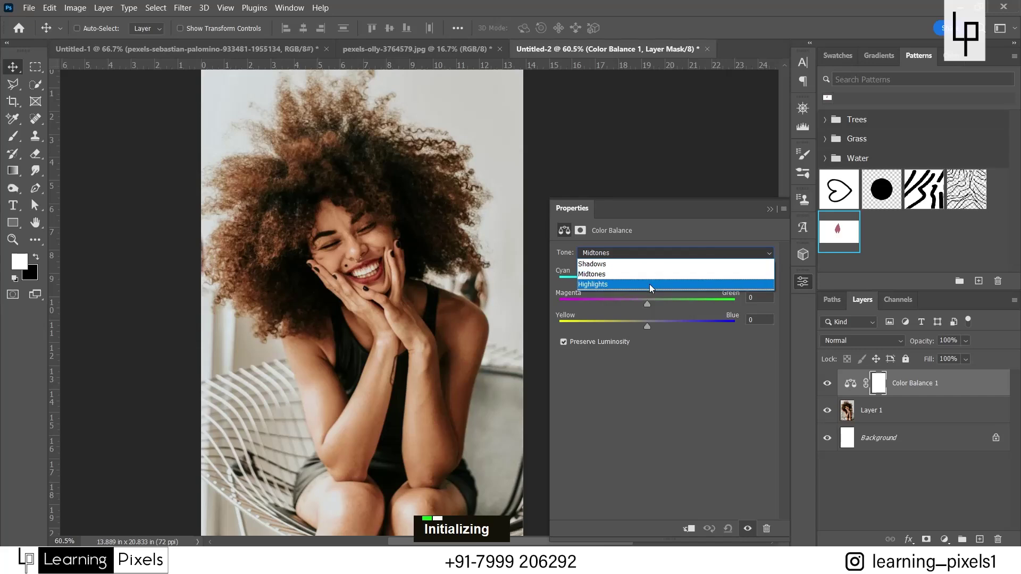
pyautogui.click(659, 438)
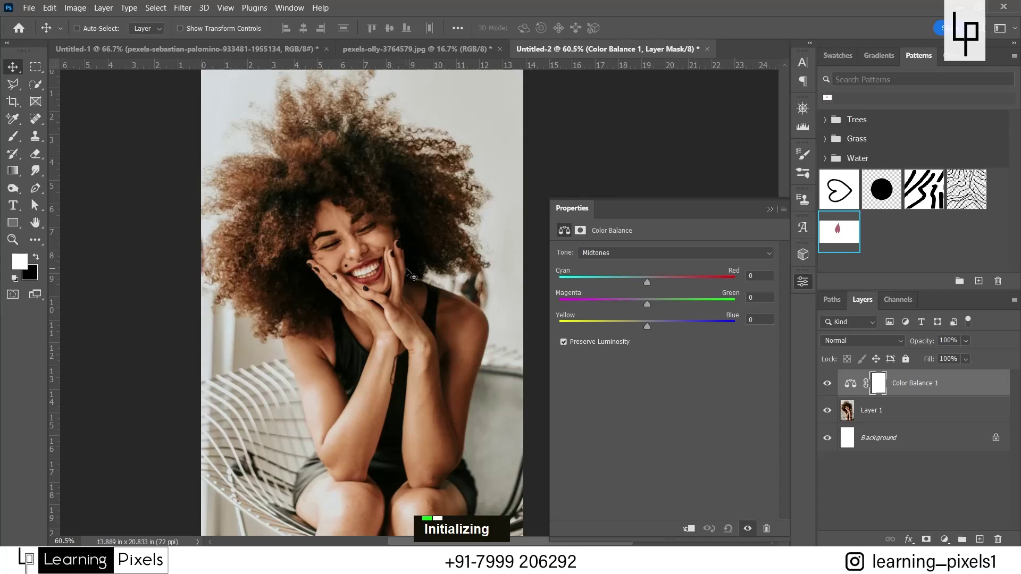
pyautogui.scroll(-1, 407, 273)
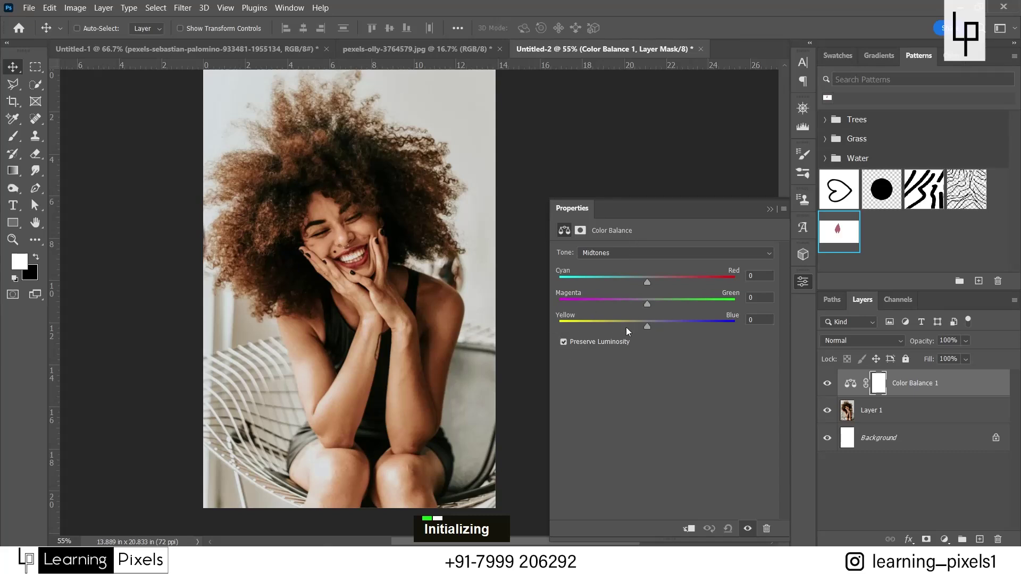
pyautogui.moveTo(647, 326); pyautogui.dragTo(697, 326)
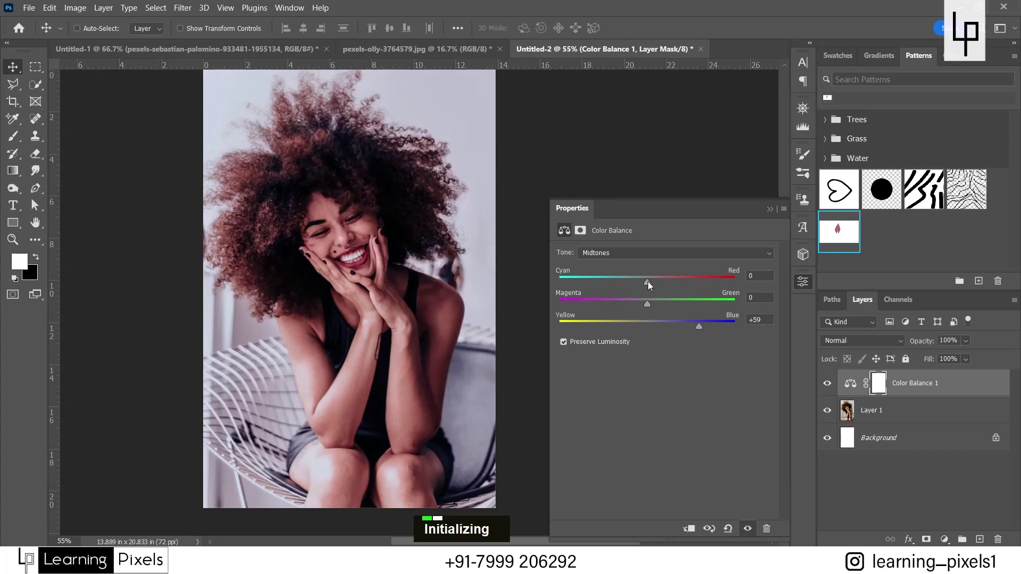
pyautogui.moveTo(648, 282); pyautogui.dragTo(605, 283)
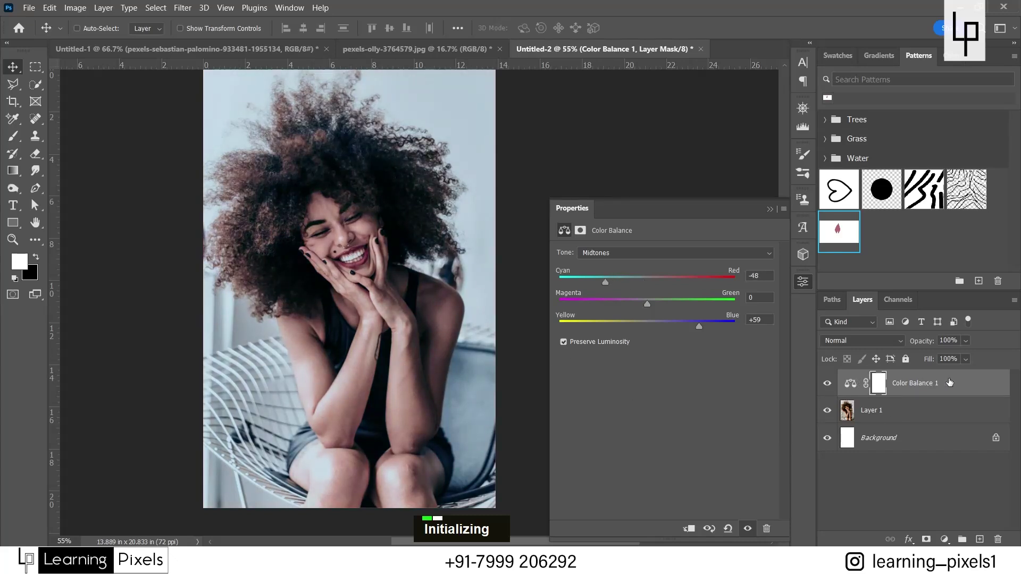
pyautogui.click(827, 384)
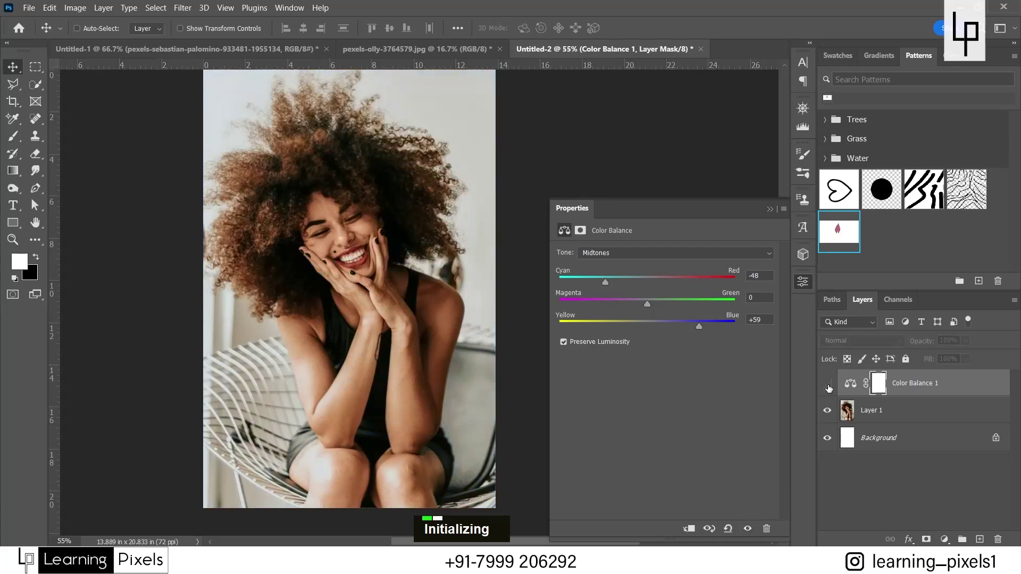
pyautogui.click(827, 384)
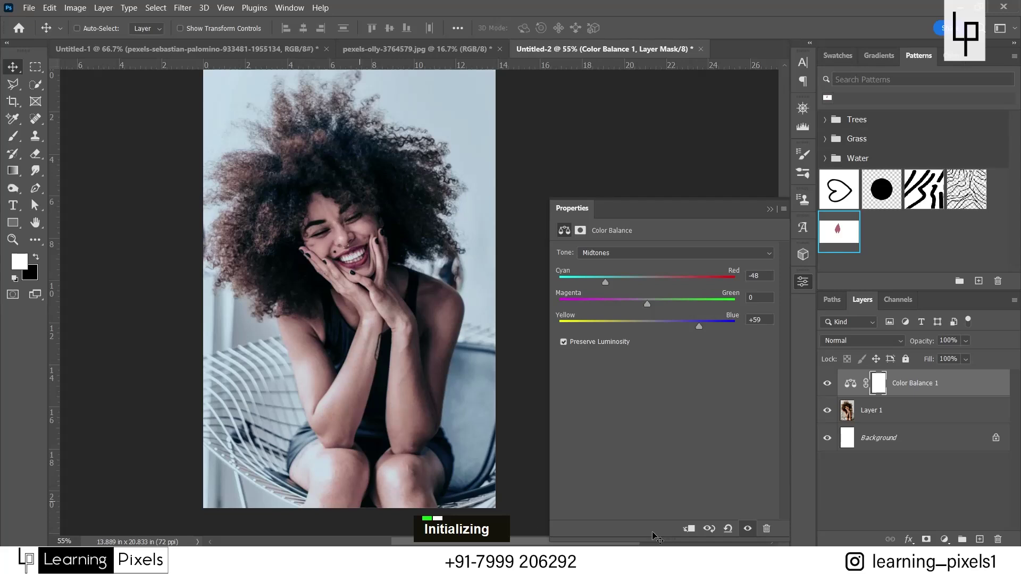
pyautogui.click(828, 384)
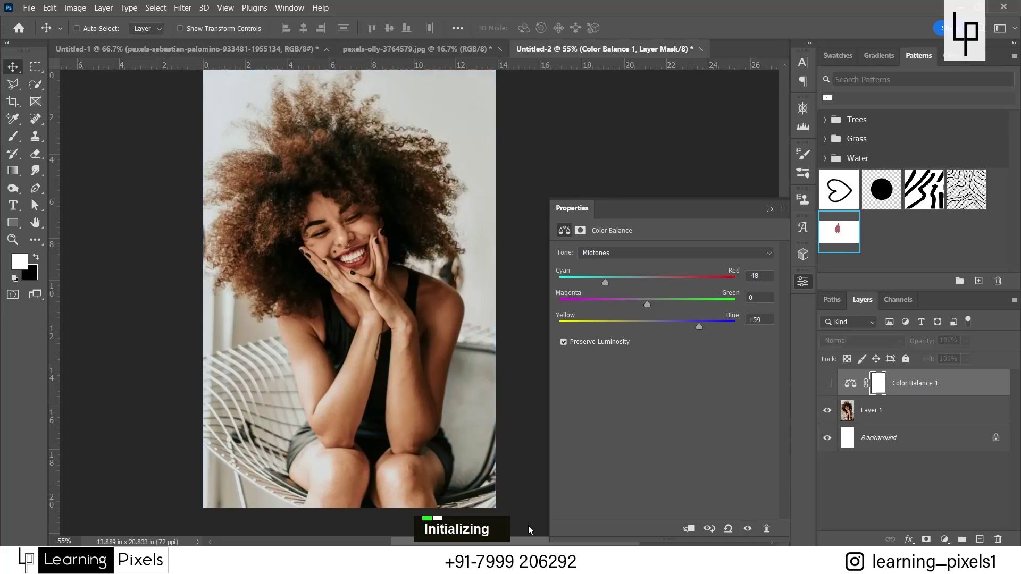
pyautogui.click(828, 385)
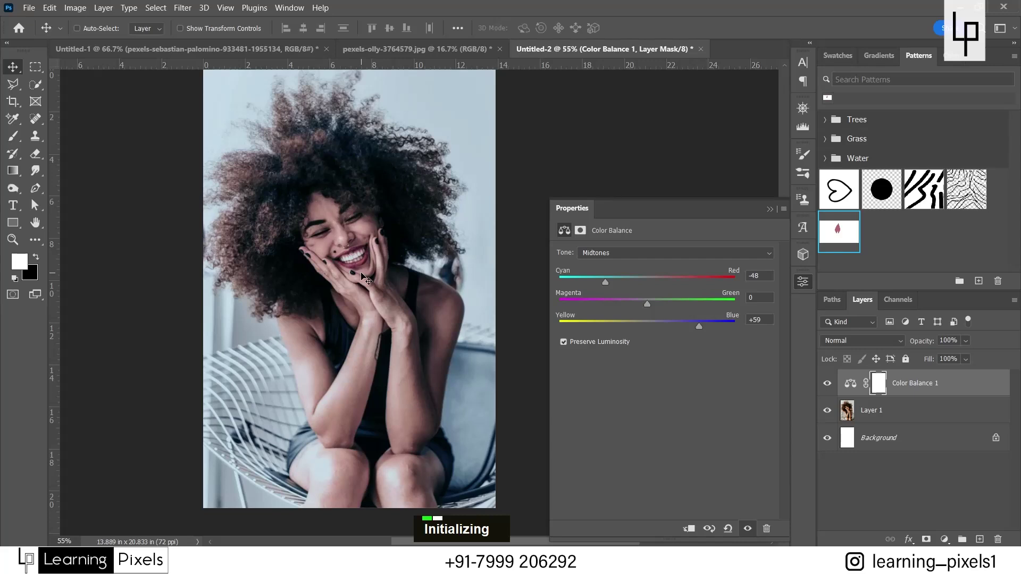
# Step: Set the portrait's highlights to -21 for Cyan–Red, with Yellow–Blue at 0
pyautogui.scroll(-1, 245, 375)
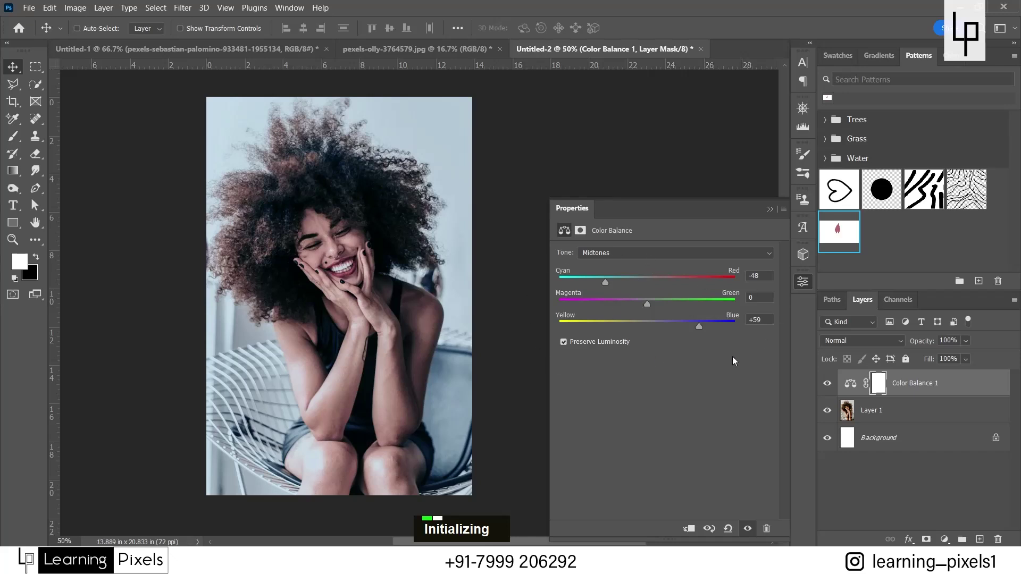
pyautogui.click(667, 255)
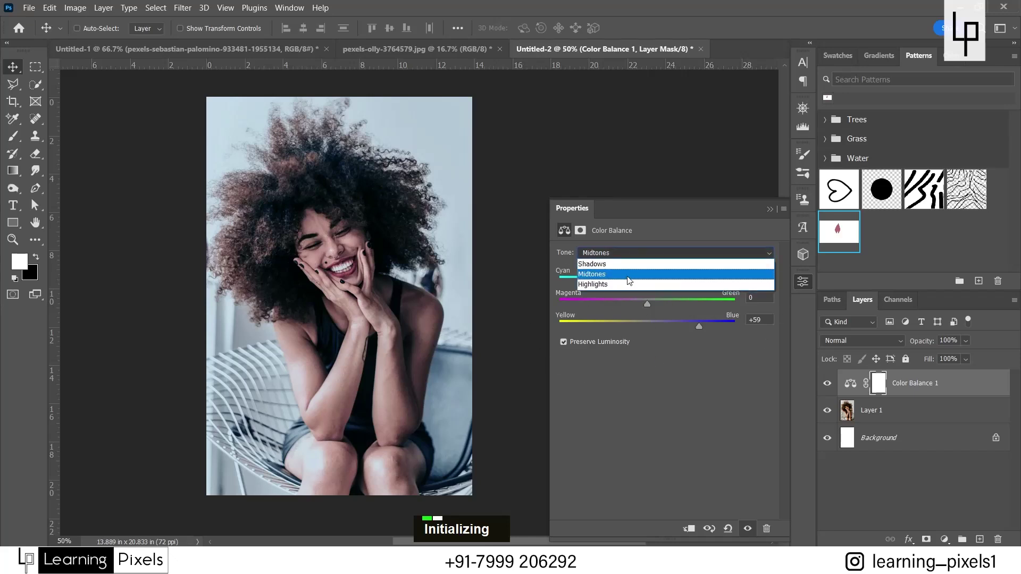
pyautogui.click(633, 282)
pyautogui.moveTo(645, 283); pyautogui.dragTo(620, 286)
pyautogui.moveTo(642, 283); pyautogui.dragTo(602, 282)
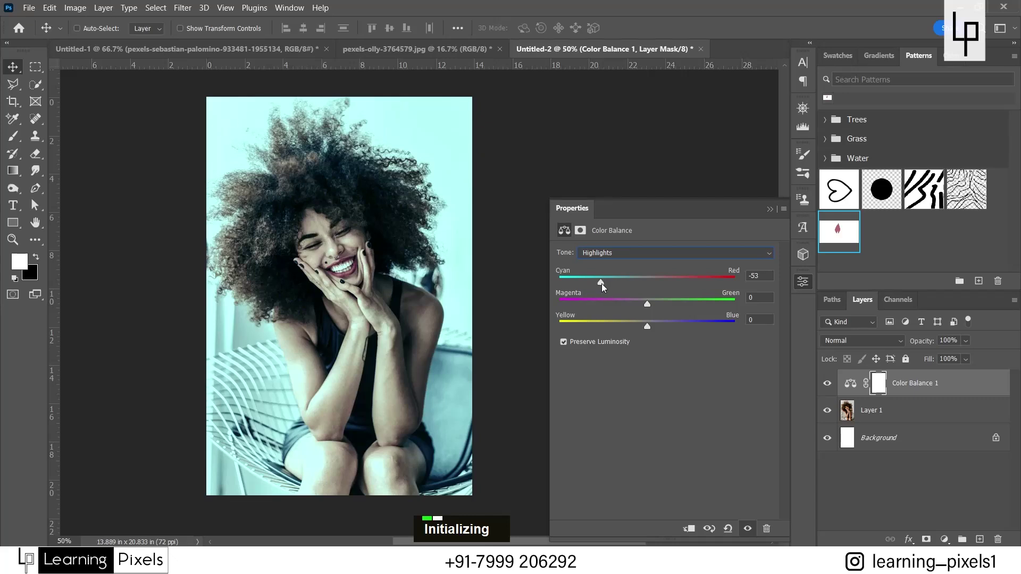
pyautogui.moveTo(601, 283); pyautogui.dragTo(629, 282)
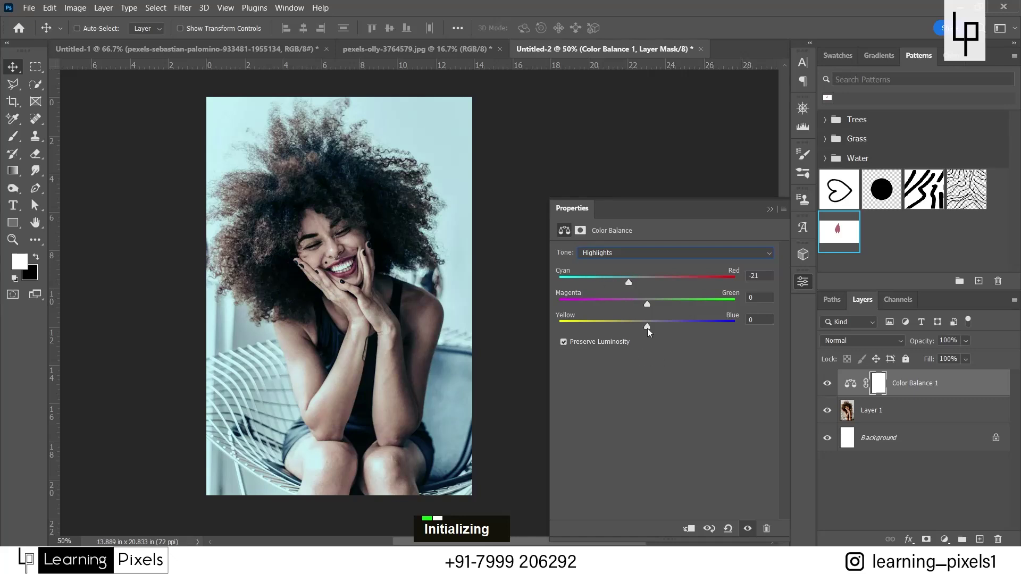
pyautogui.moveTo(648, 329)
pyautogui.mouseDown()
pyautogui.moveTo(637, 329)
pyautogui.moveTo(668, 329)
pyautogui.moveTo(657, 326)
pyautogui.mouseUp()
pyautogui.doubleClick(754, 320)
pyautogui.write('0')
# Step: Try shadow values of -24 Cyan–Red and -19 Yellow–Blue, reset both to 0, and compare with the original portrait
pyautogui.click(683, 253)
pyautogui.click(602, 269)
pyautogui.moveTo(649, 281); pyautogui.dragTo(634, 283)
pyautogui.moveTo(648, 330); pyautogui.dragTo(629, 318)
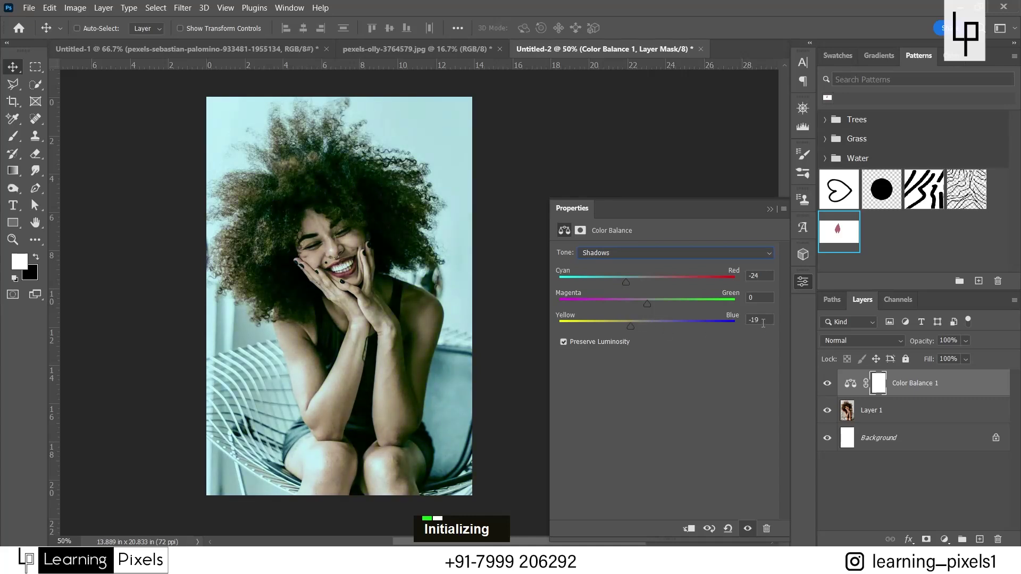
pyautogui.write('0')
pyautogui.moveTo(761, 276); pyautogui.dragTo(718, 271)
pyautogui.write('0')
pyautogui.click(829, 386)
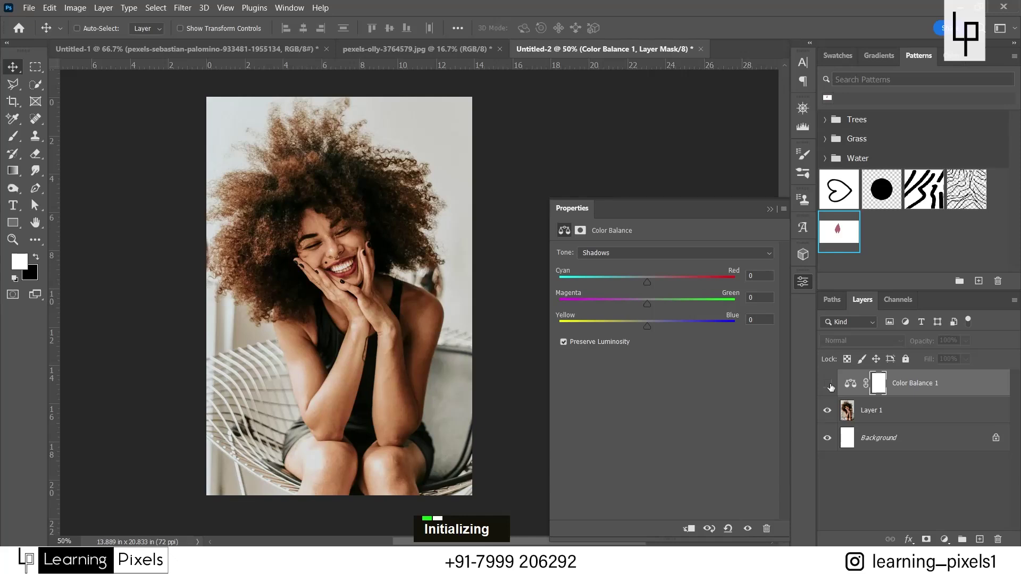
pyautogui.click(830, 386)
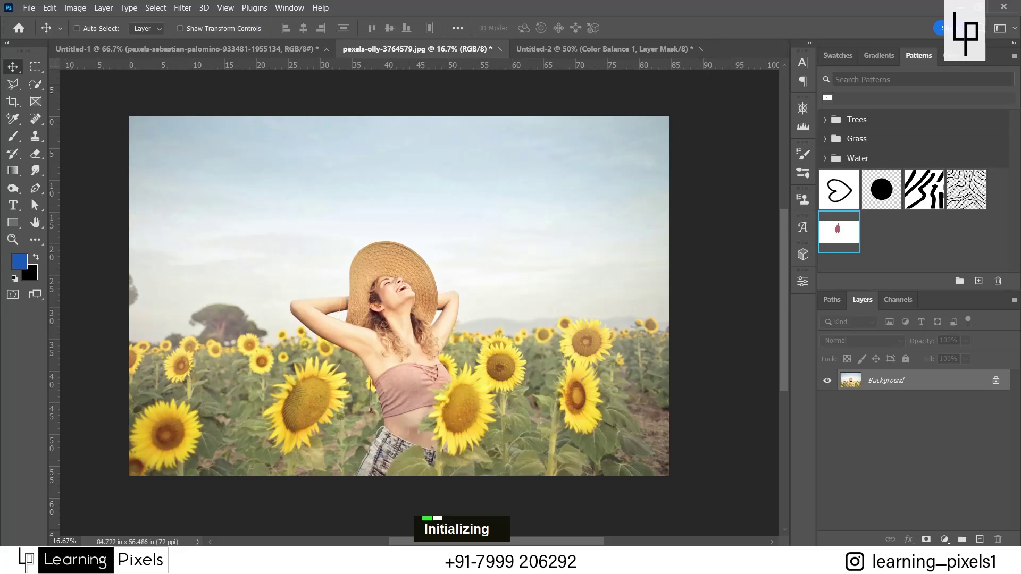
# Step: Add a Color Balance adjustment layer to the sunflower field photo, pexels-olly-3764579.jpg
pyautogui.click(944, 539)
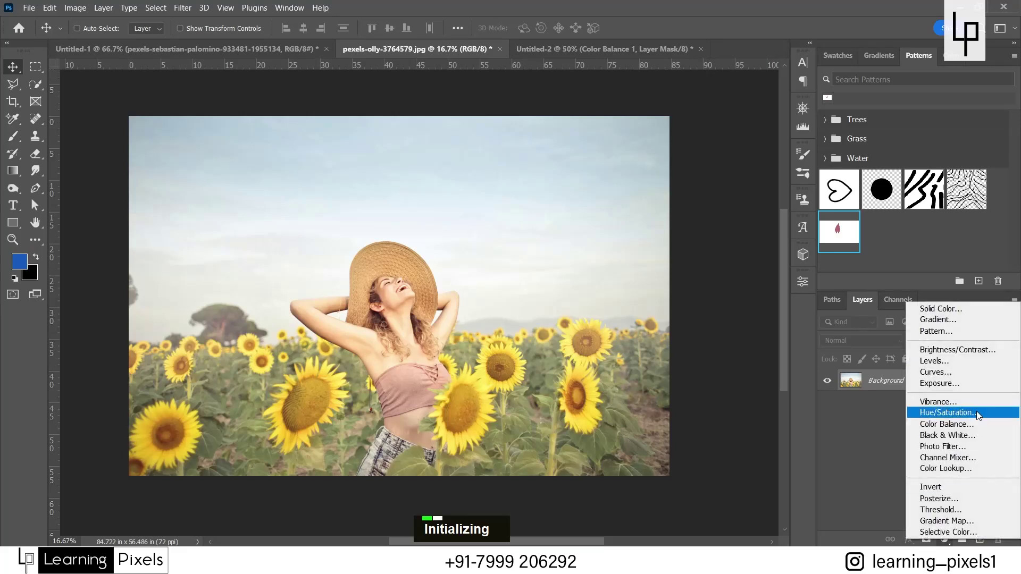
pyautogui.click(939, 423)
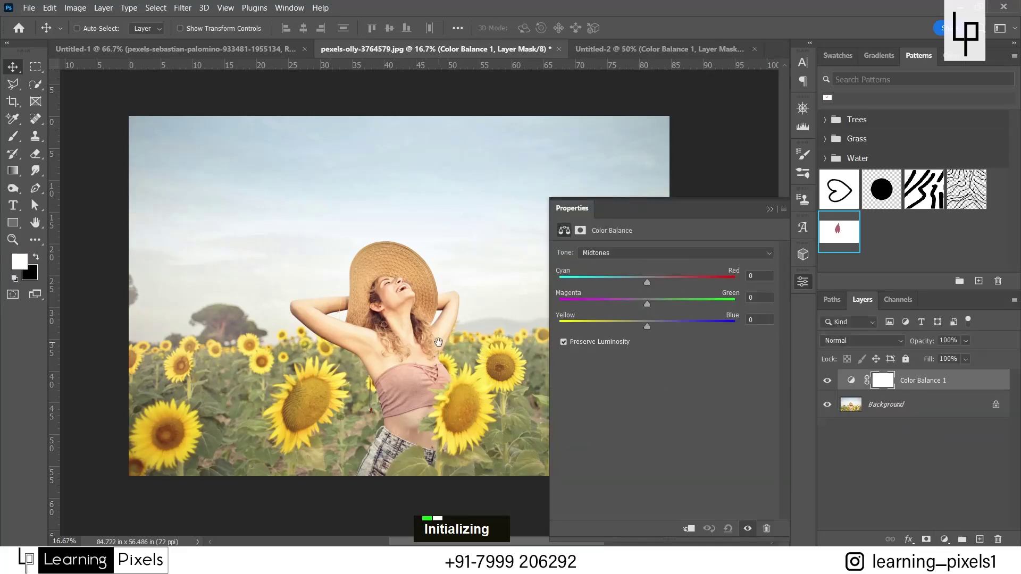
pyautogui.moveTo(451, 347); pyautogui.dragTo(402, 316)
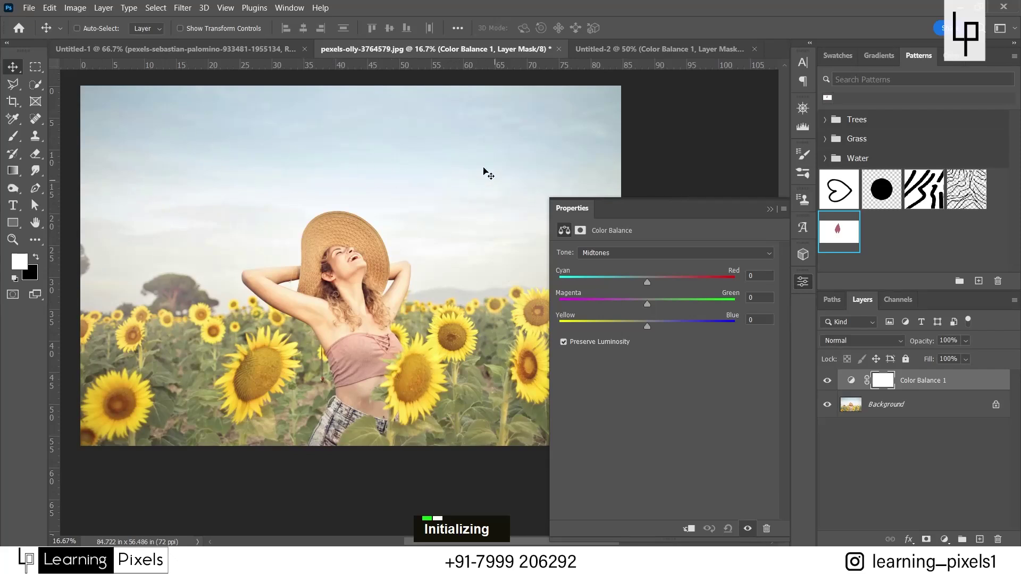
# Step: Set the sunflower photo's highlights to +34 for Cyan–Red and -20 for Yellow–Blue
pyautogui.click(614, 252)
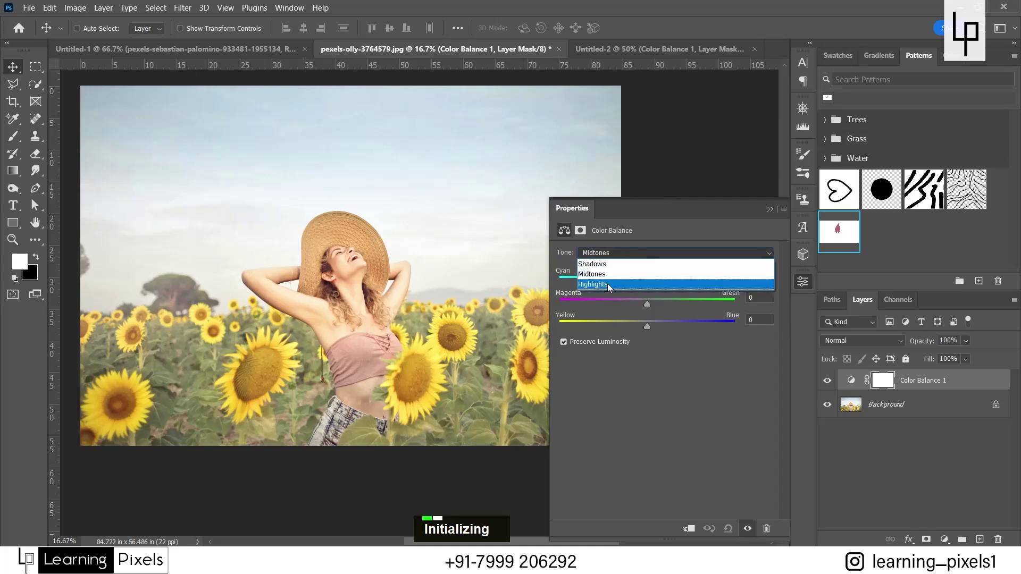
pyautogui.click(607, 283)
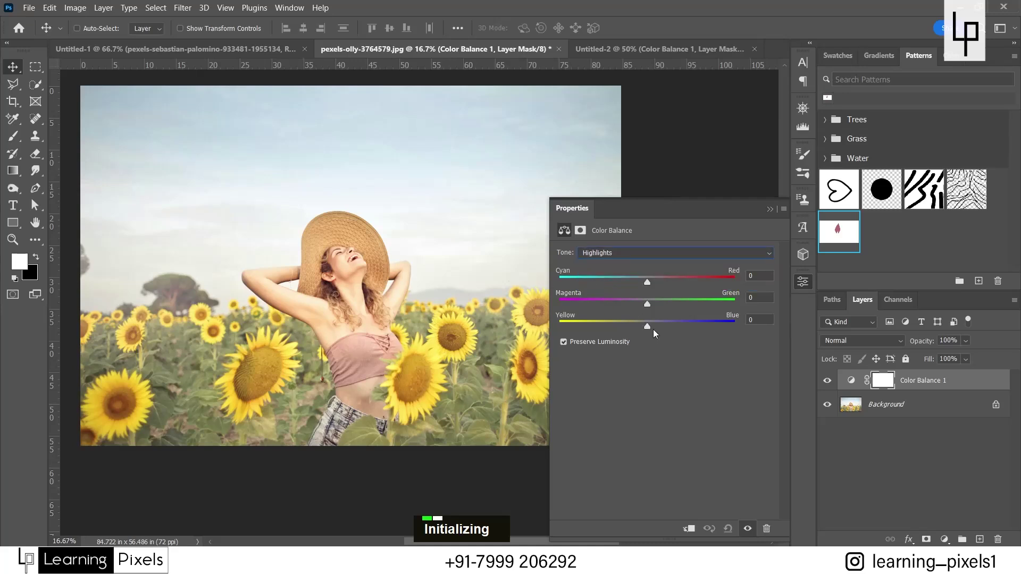
pyautogui.moveTo(646, 327); pyautogui.dragTo(629, 325)
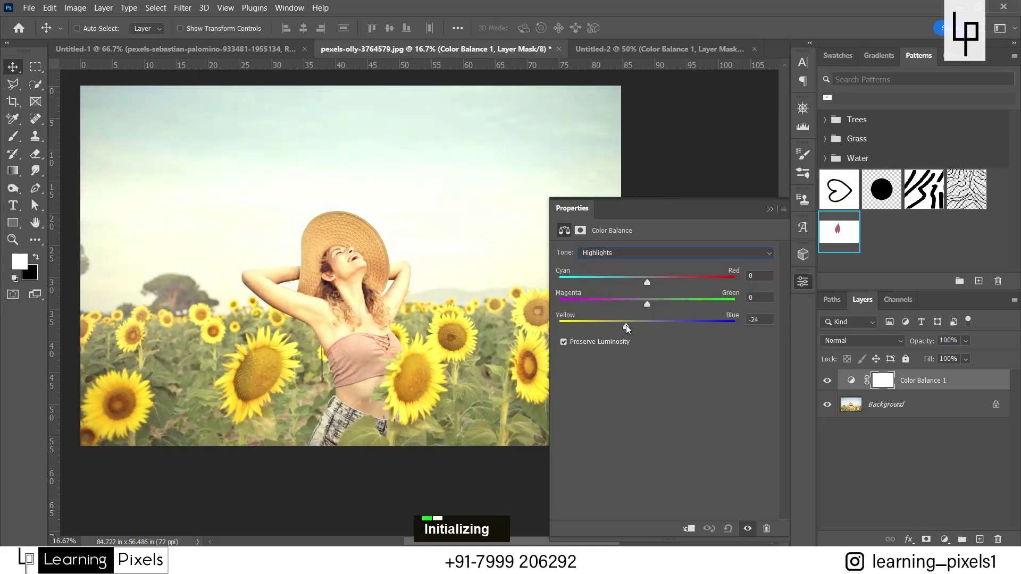
pyautogui.moveTo(647, 282); pyautogui.dragTo(677, 283)
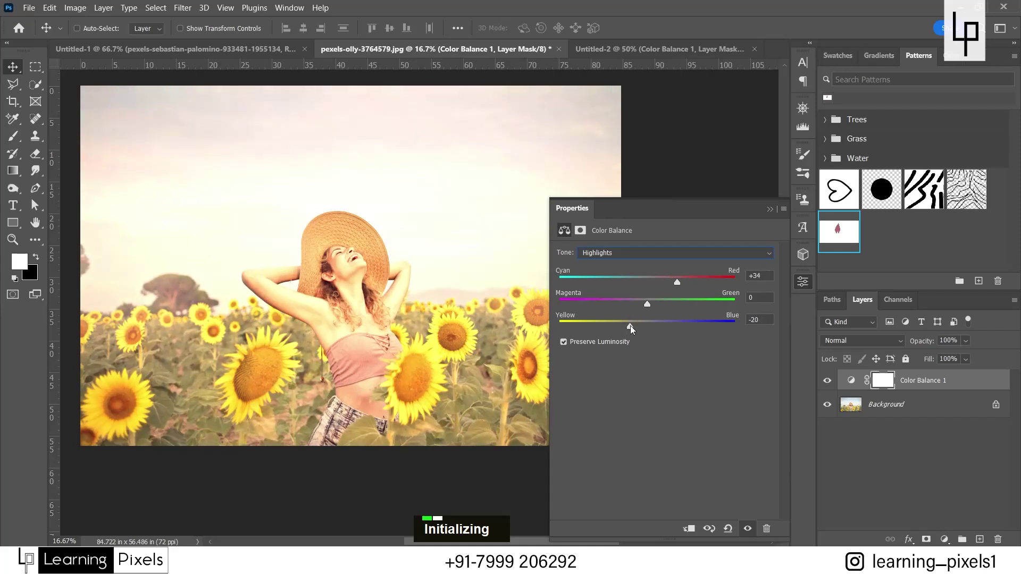
# Step: Set the midtones to -30 for Magenta–Green and +18 for Yellow–Blue, and shift Cyan–Red toward red
pyautogui.click(670, 253)
pyautogui.click(592, 275)
pyautogui.moveTo(638, 328); pyautogui.dragTo(662, 326)
pyautogui.moveTo(647, 281); pyautogui.dragTo(674, 282)
# Step: Set the shadows to -28 for Magenta–Green and +17 for Yellow–Blue, and return to the highlights range
pyautogui.click(651, 253)
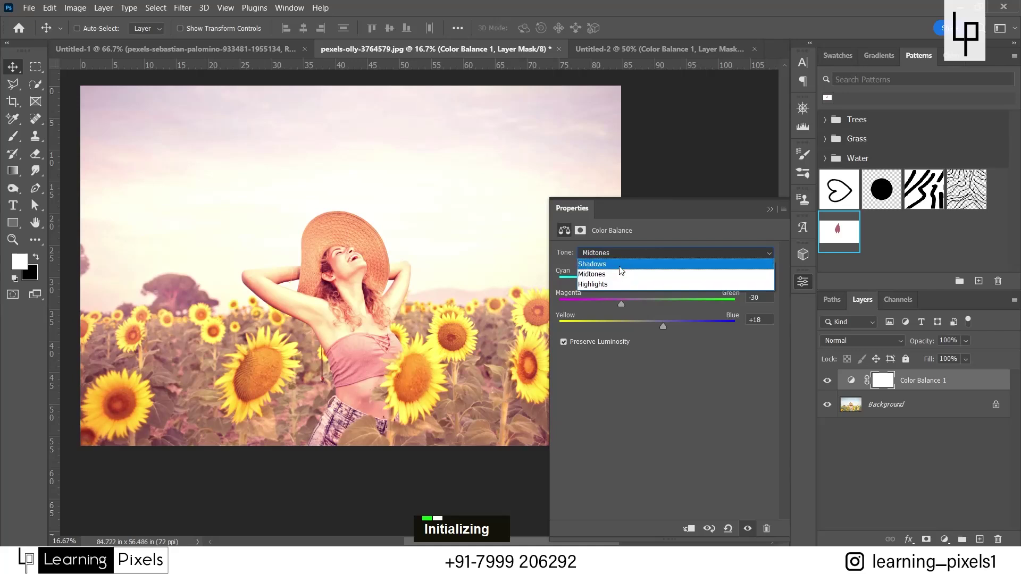
pyautogui.click(651, 265)
pyautogui.moveTo(647, 304); pyautogui.dragTo(663, 325)
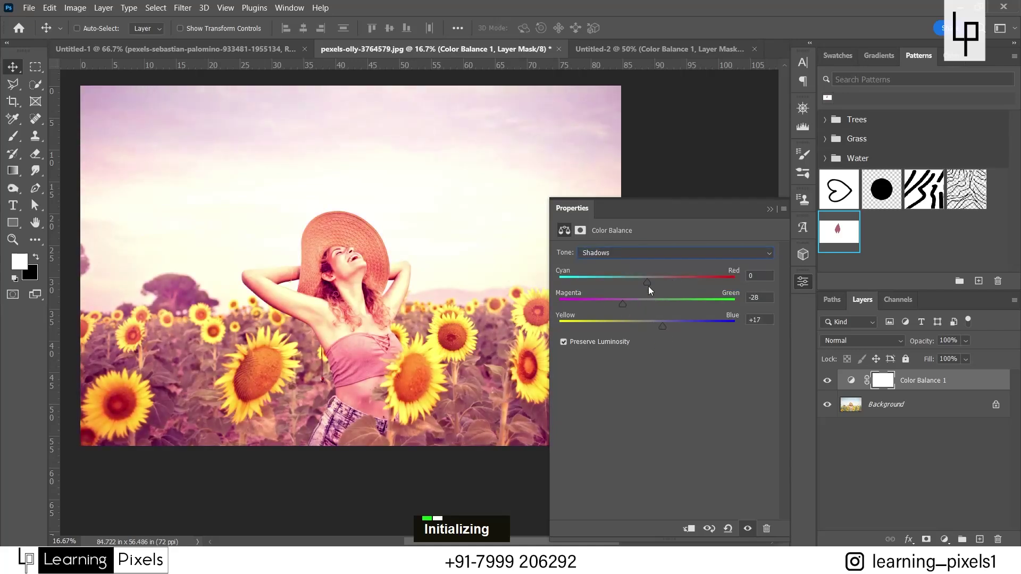
pyautogui.click(646, 252)
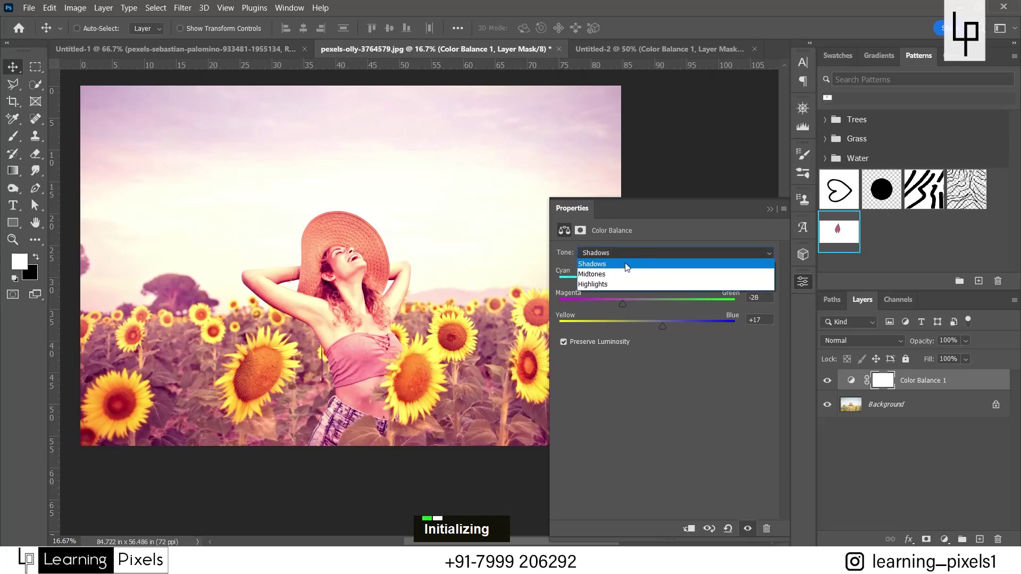
pyautogui.click(616, 284)
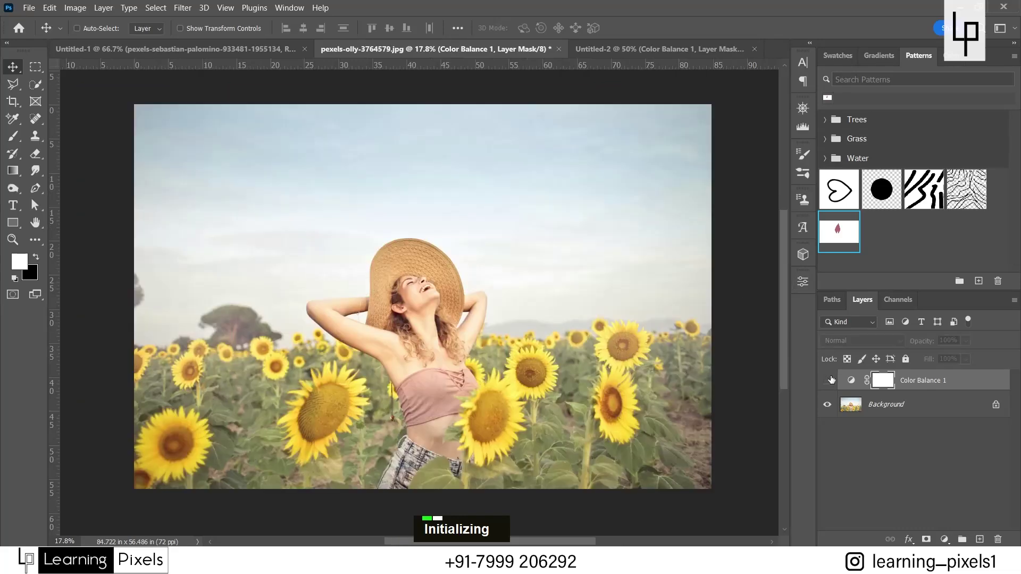
# Step: Compare the sunflower photo with and without its Color Balance adjustment
pyautogui.click(828, 381)
pyautogui.click(828, 381)
pyautogui.click(828, 380)
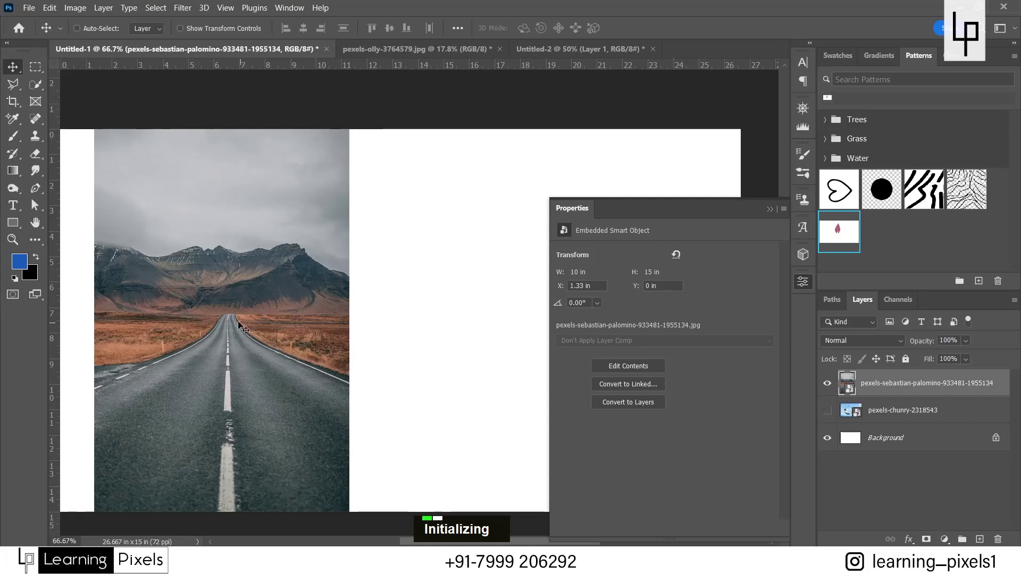
# Step: Add a Color Balance adjustment layer above the road photo and set its midtones to +42 for Cyan–Red and -30 for Yellow–Blue
pyautogui.click(945, 540)
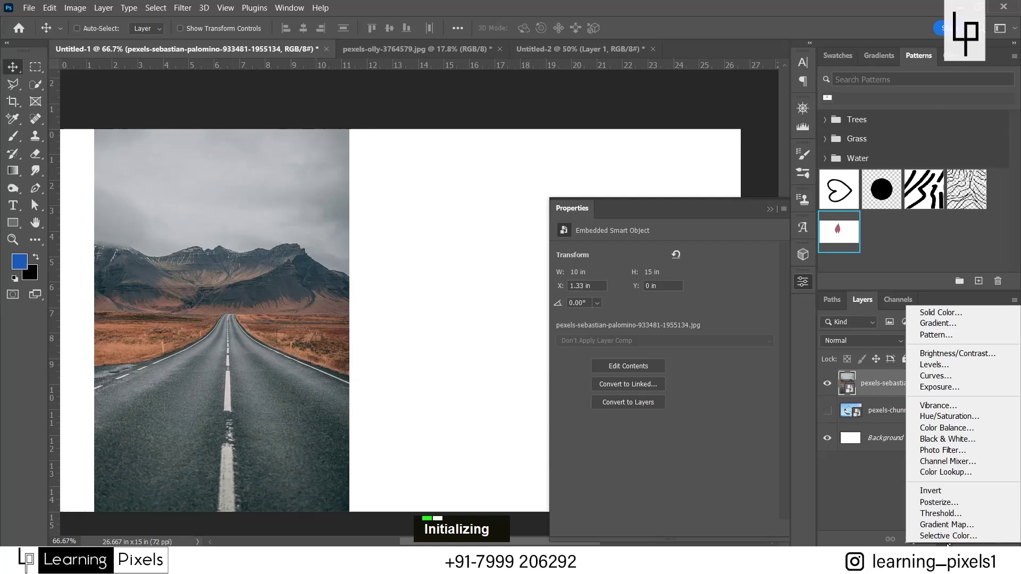
pyautogui.click(941, 428)
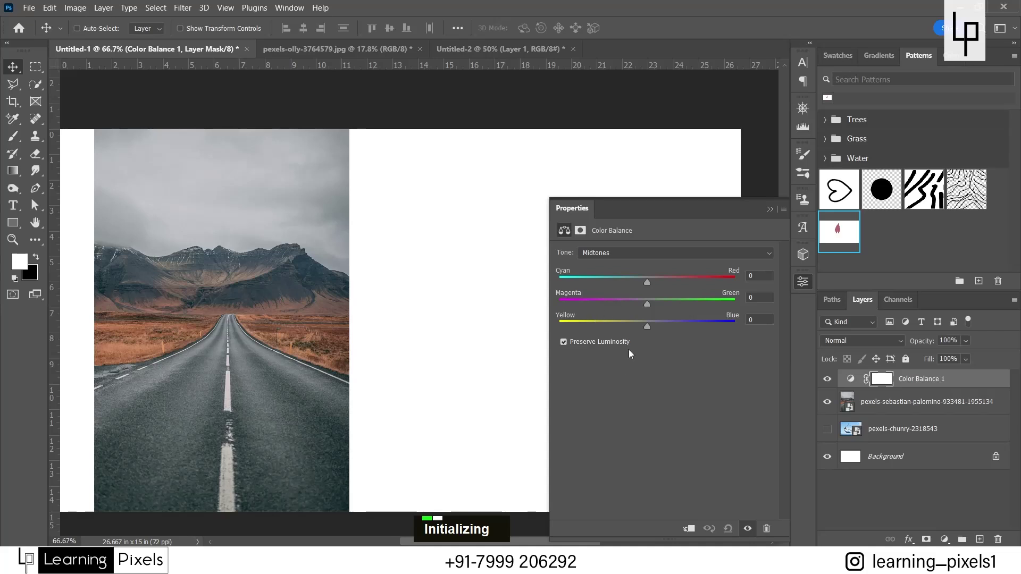
pyautogui.moveTo(646, 325); pyautogui.dragTo(620, 327)
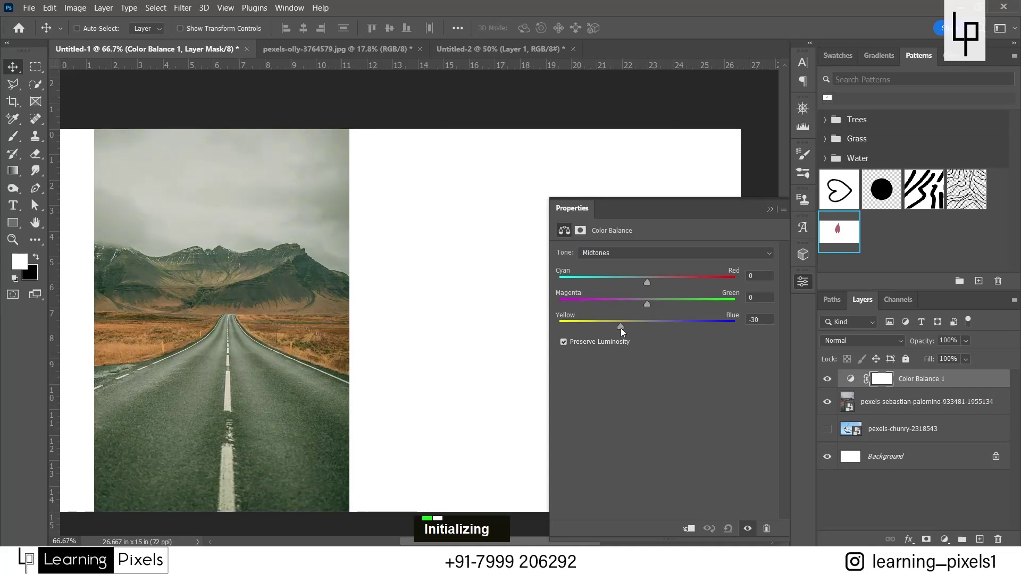
pyautogui.moveTo(647, 281); pyautogui.dragTo(683, 285)
# Step: Set the road photo's highlights to +5 for Cyan–Red and -28 for Yellow–Blue, and compare the result with the original
pyautogui.click(633, 254)
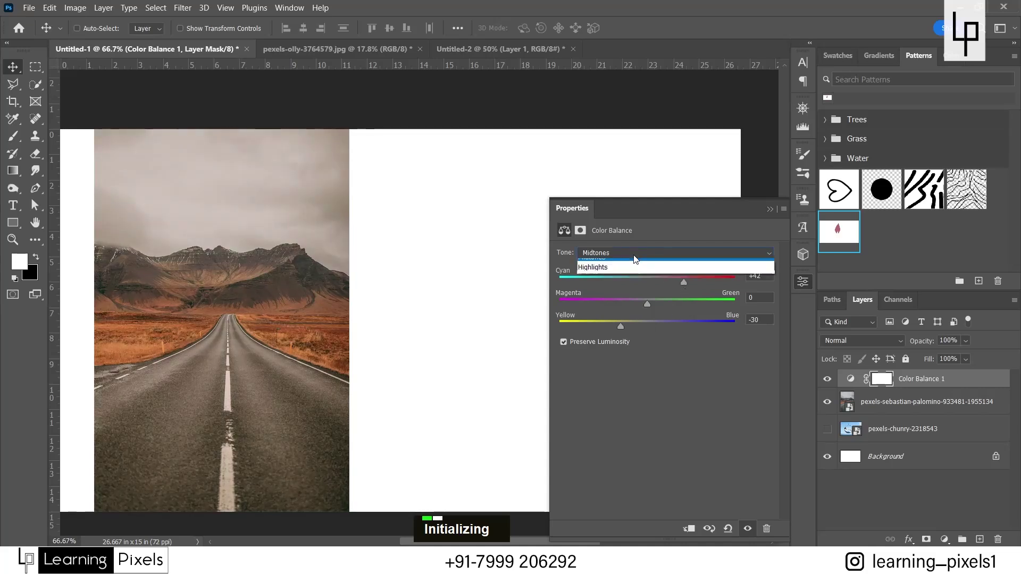
pyautogui.click(582, 285)
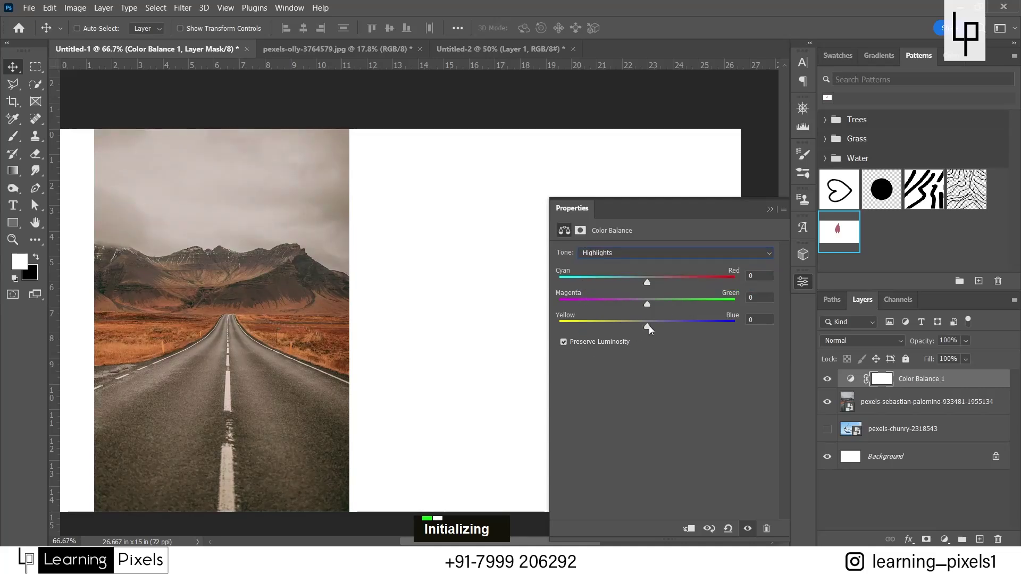
pyautogui.moveTo(649, 325); pyautogui.dragTo(618, 326)
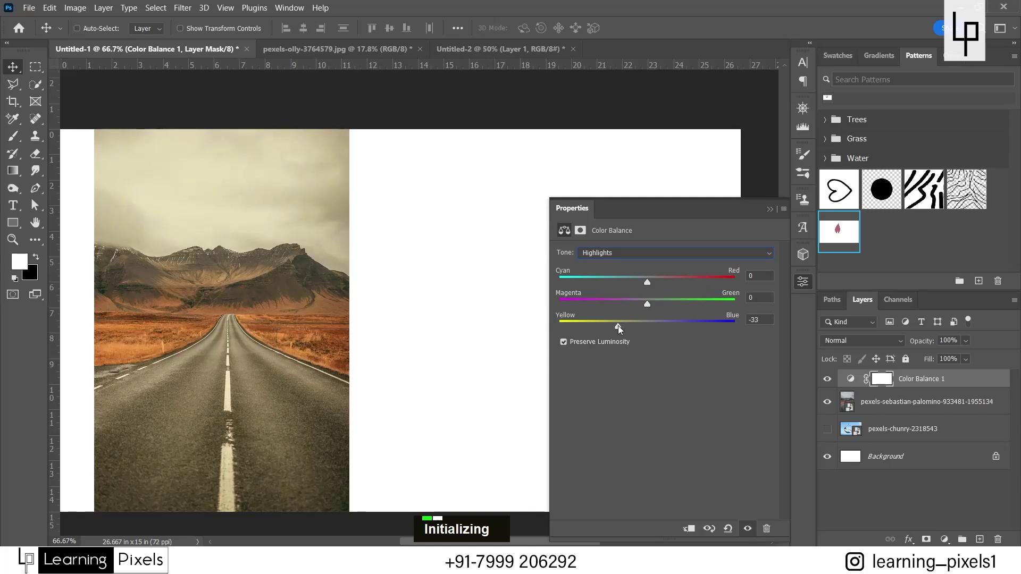
pyautogui.moveTo(647, 282); pyautogui.dragTo(651, 283)
pyautogui.moveTo(618, 326); pyautogui.dragTo(623, 326)
pyautogui.click(825, 380)
pyautogui.click(825, 379)
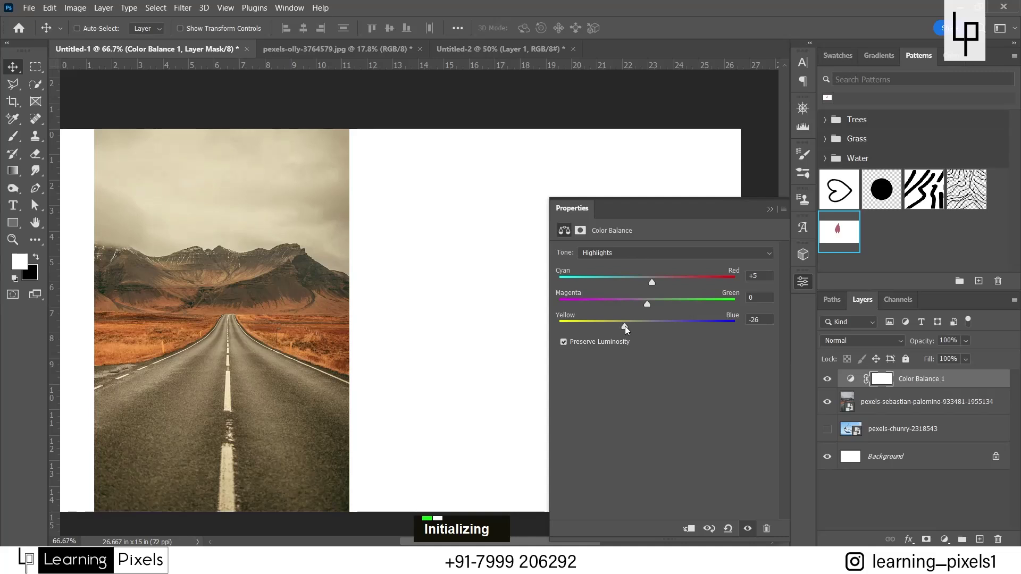
# Step: Try the Yellow–Blue extremes of +100 and -100 in the highlights and undo them
pyautogui.moveTo(624, 326); pyautogui.dragTo(752, 325)
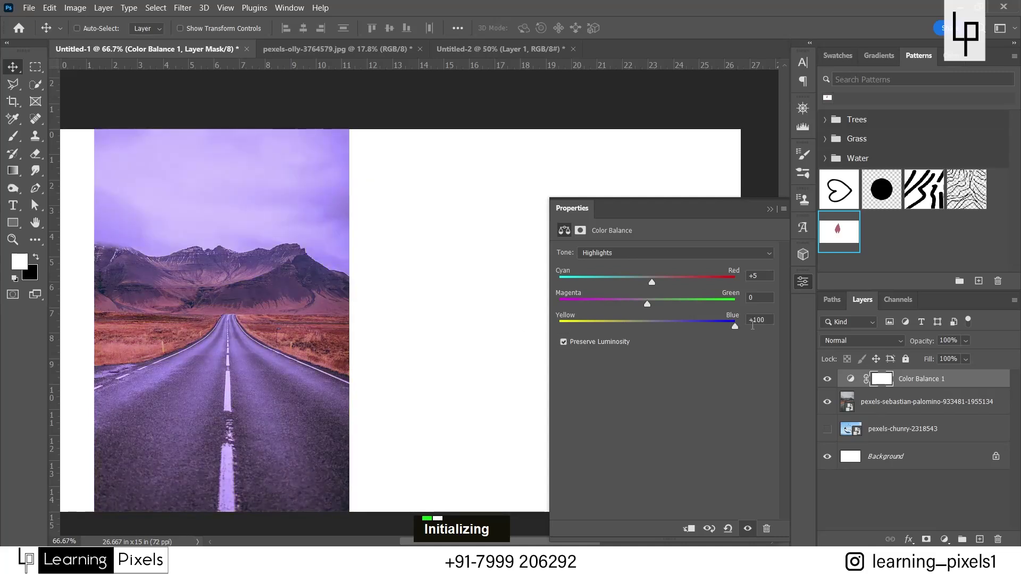
pyautogui.hotkey('ctrl', 'z')
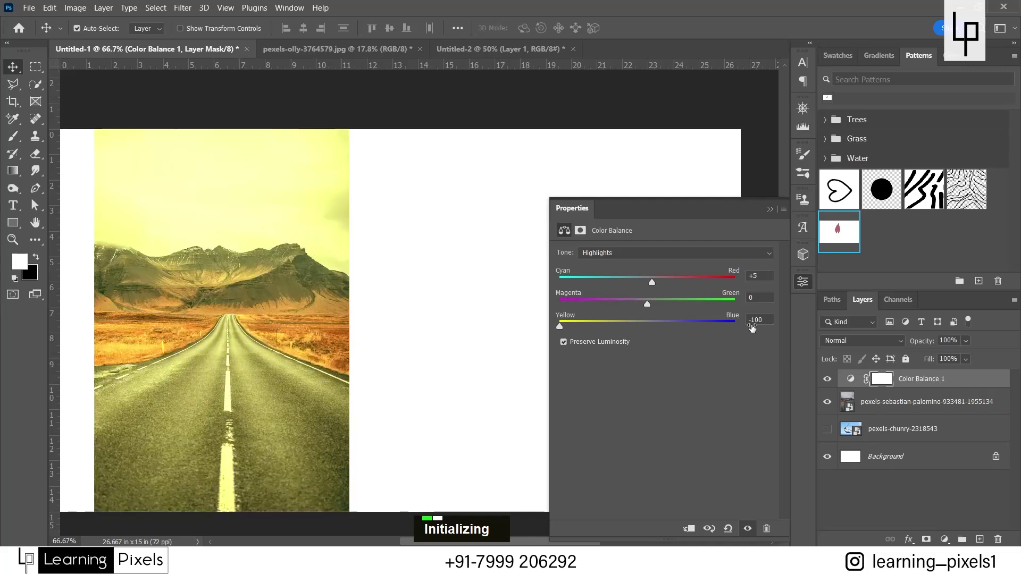
pyautogui.hotkey('ctrl', 'z')
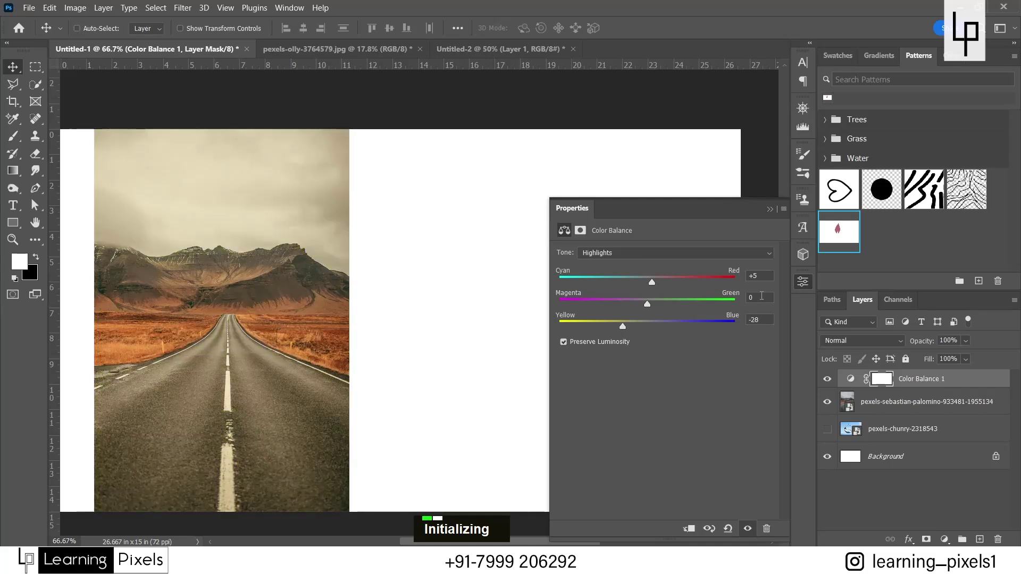
# Step: Reduce the Color Balance layer's opacity to 65% and compare the road photo with and without the adjustment
pyautogui.click(828, 379)
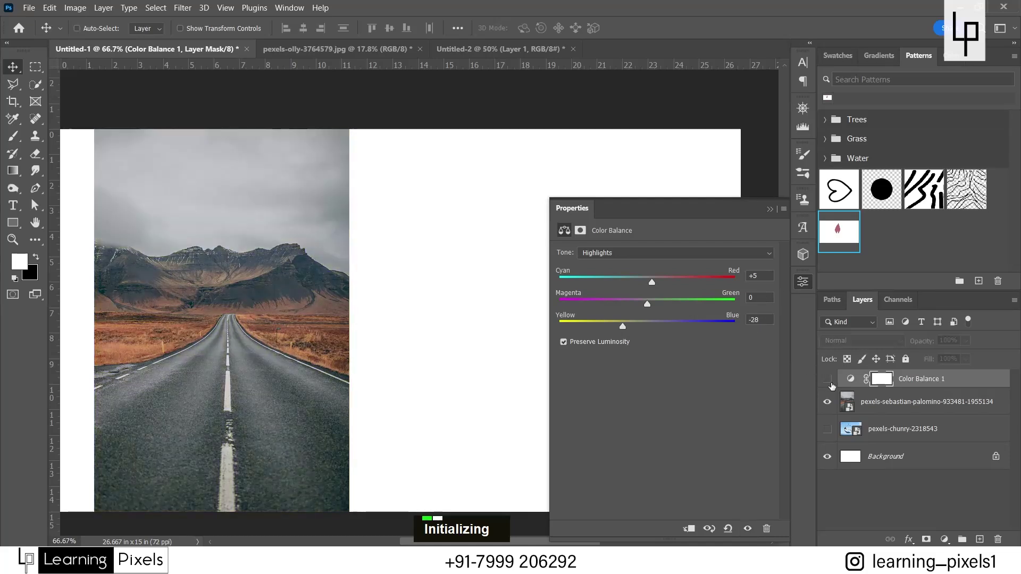
pyautogui.click(827, 379)
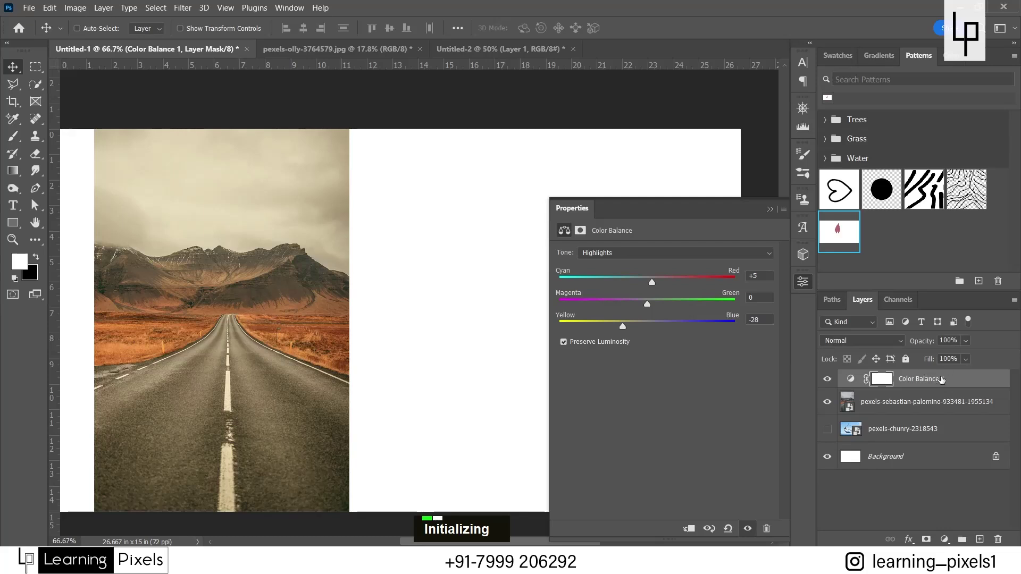
pyautogui.moveTo(979, 360); pyautogui.dragTo(958, 360)
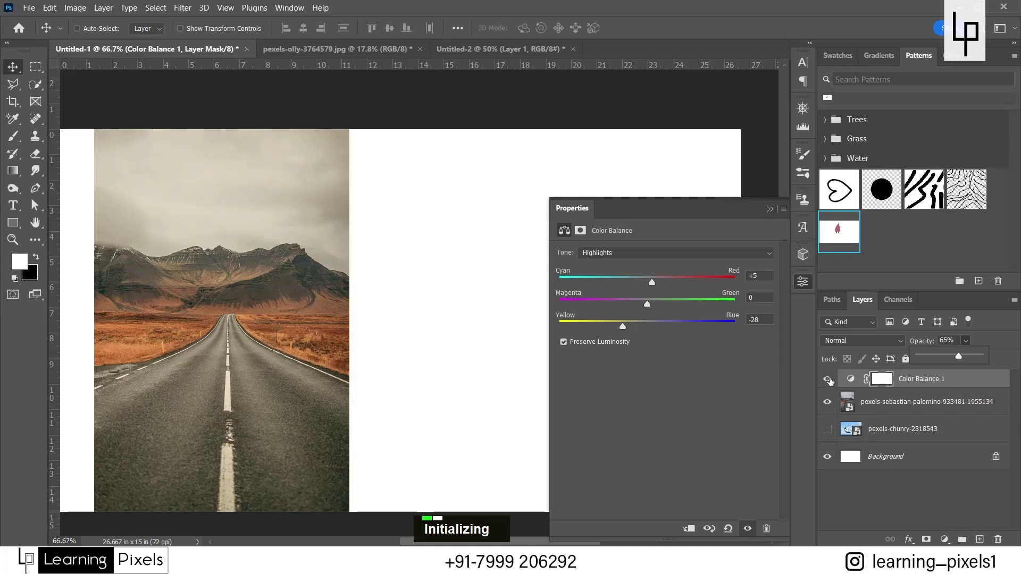
pyautogui.click(828, 379)
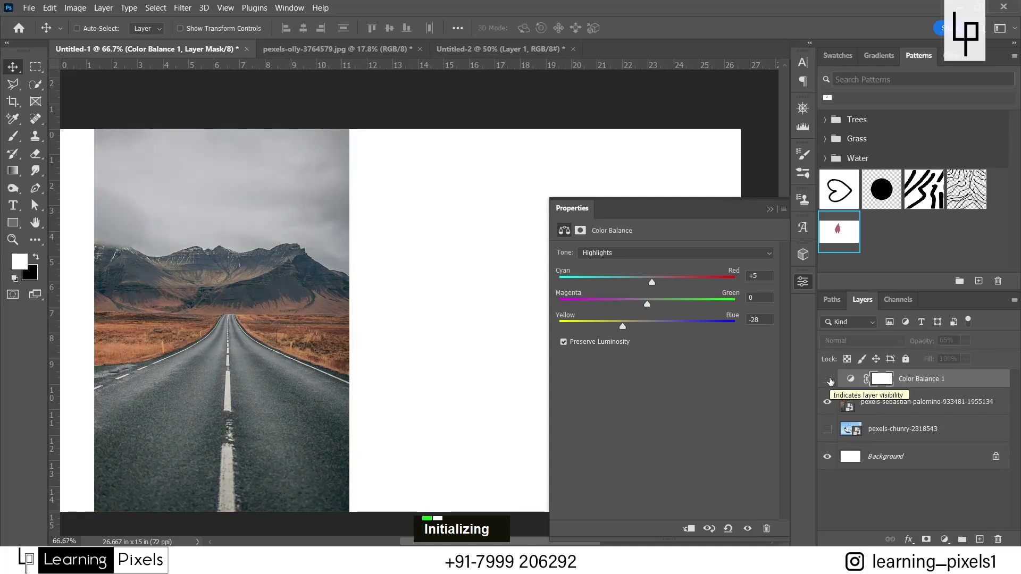
pyautogui.click(828, 379)
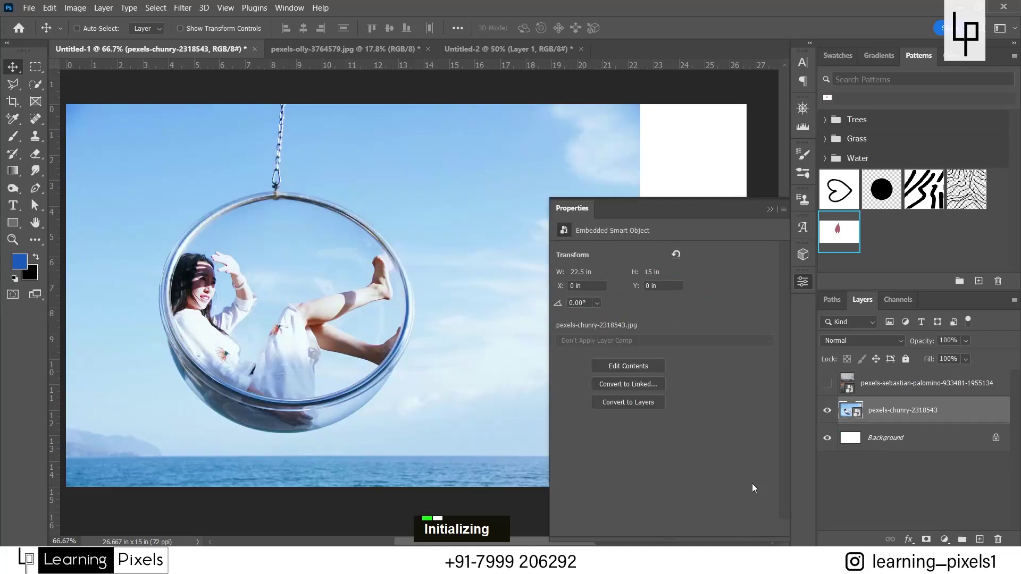
# Step: Add a Photo Filter adjustment layer above the pexels-chunry-2318543 swing photo, using Warming Filter (85) at 70% density
pyautogui.click(946, 539)
pyautogui.click(935, 440)
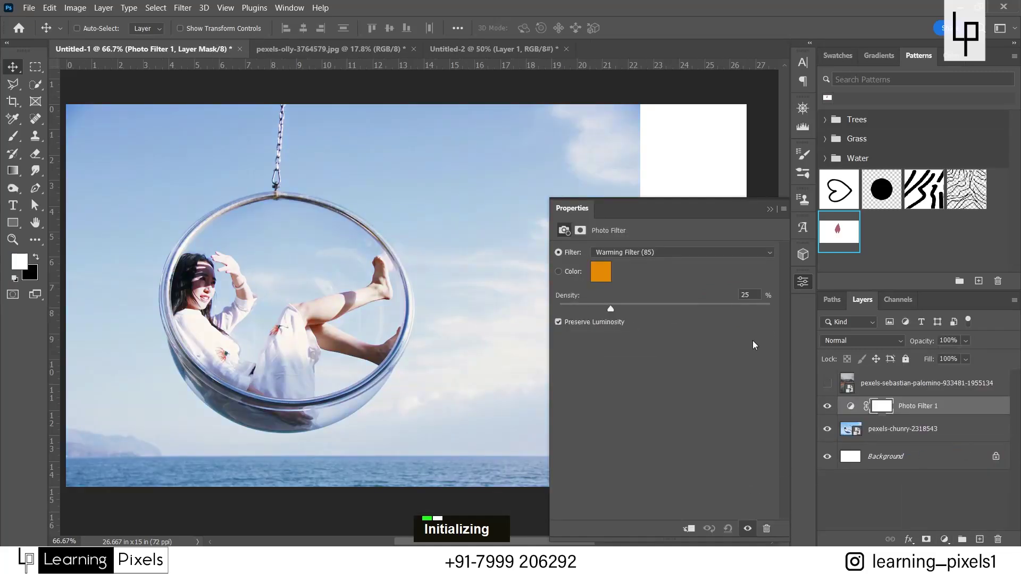
pyautogui.click(708, 255)
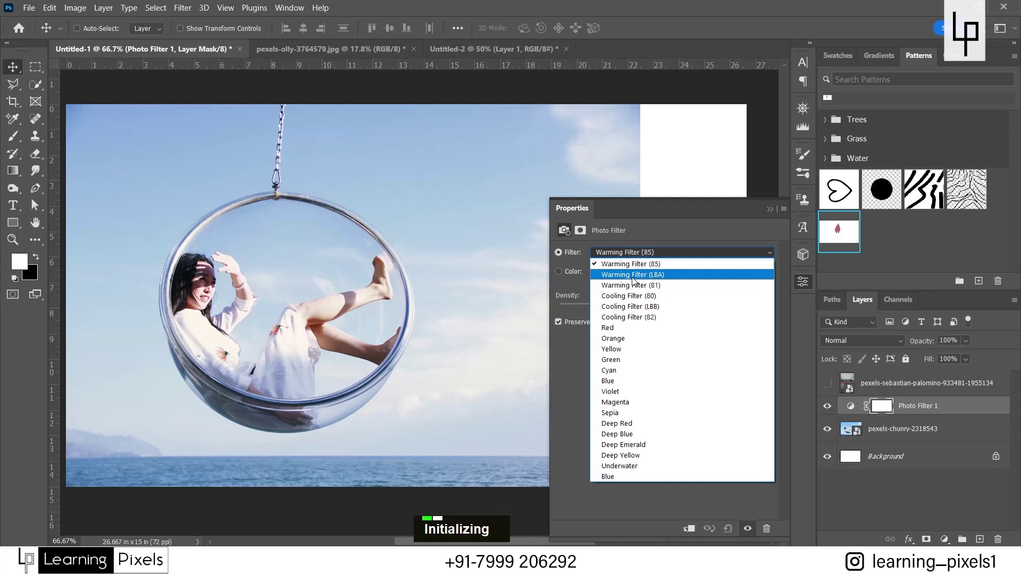
pyautogui.click(664, 266)
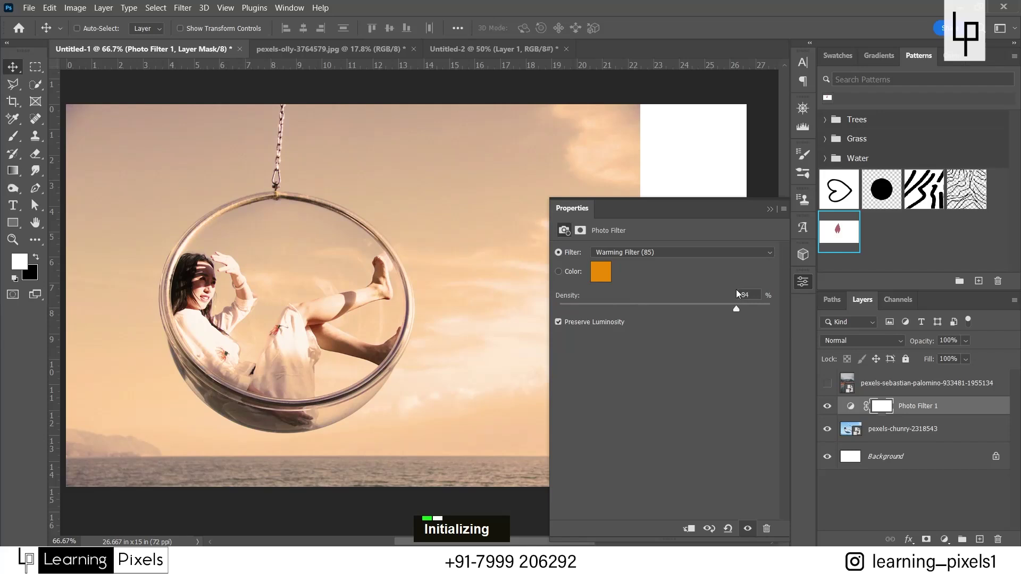
pyautogui.moveTo(736, 290); pyautogui.dragTo(705, 294)
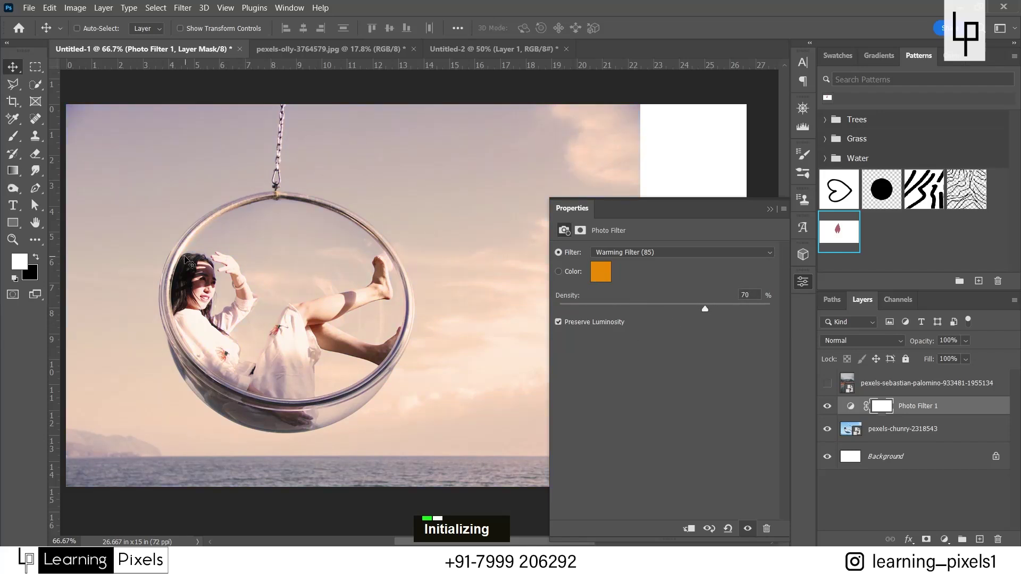
# Step: Compare the swing photo with and without the warming Photo Filter
pyautogui.scroll(-1, 191, 260)
pyautogui.click(827, 406)
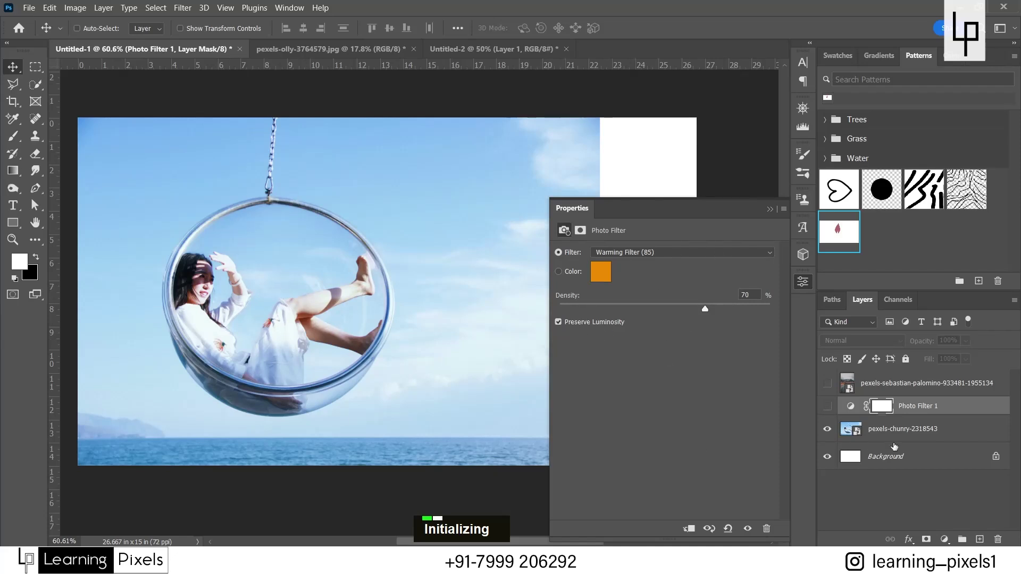
pyautogui.click(826, 406)
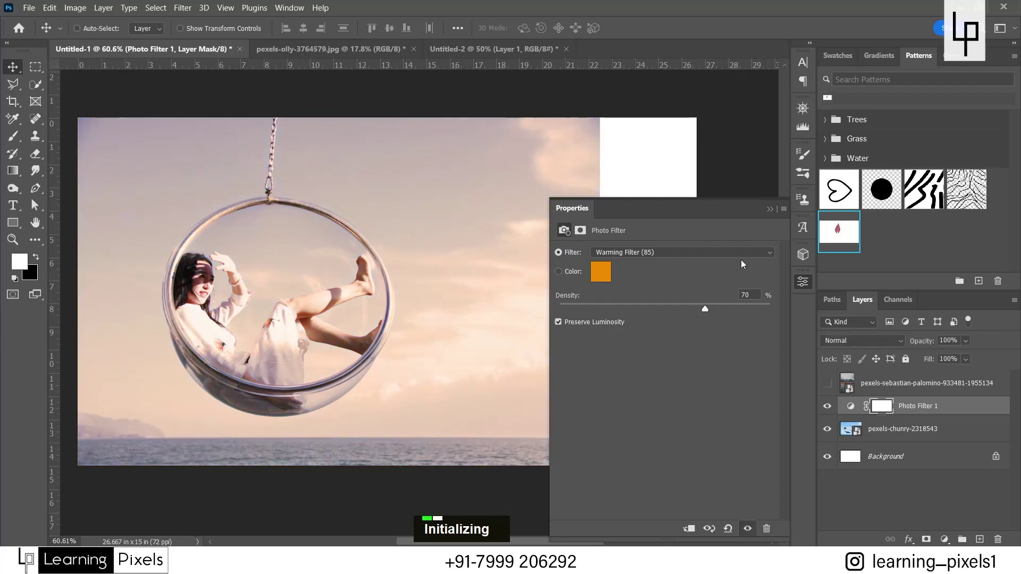
# Step: Change the photo filter preset to Red and set its density to 66%
pyautogui.click(721, 249)
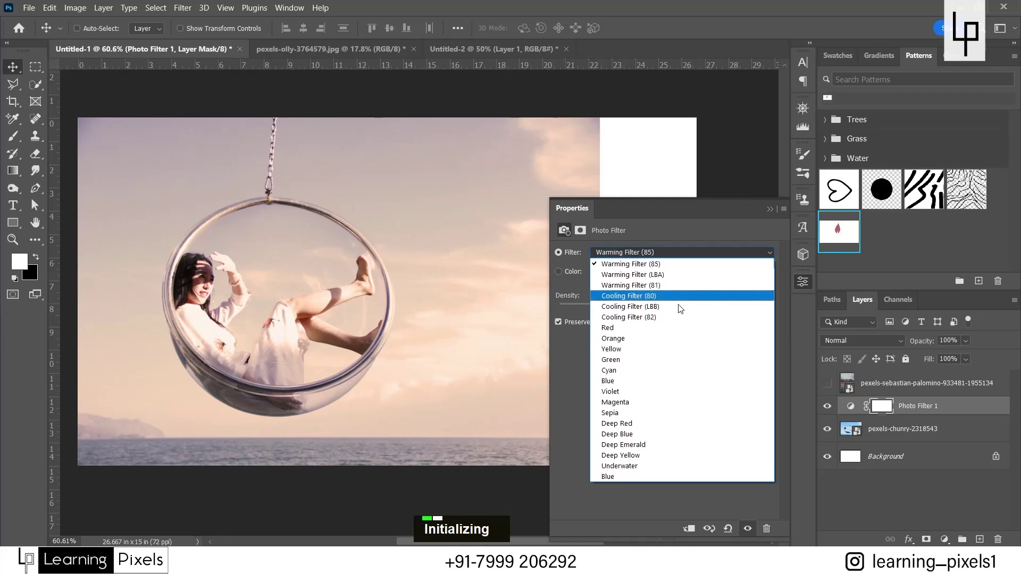
pyautogui.click(673, 328)
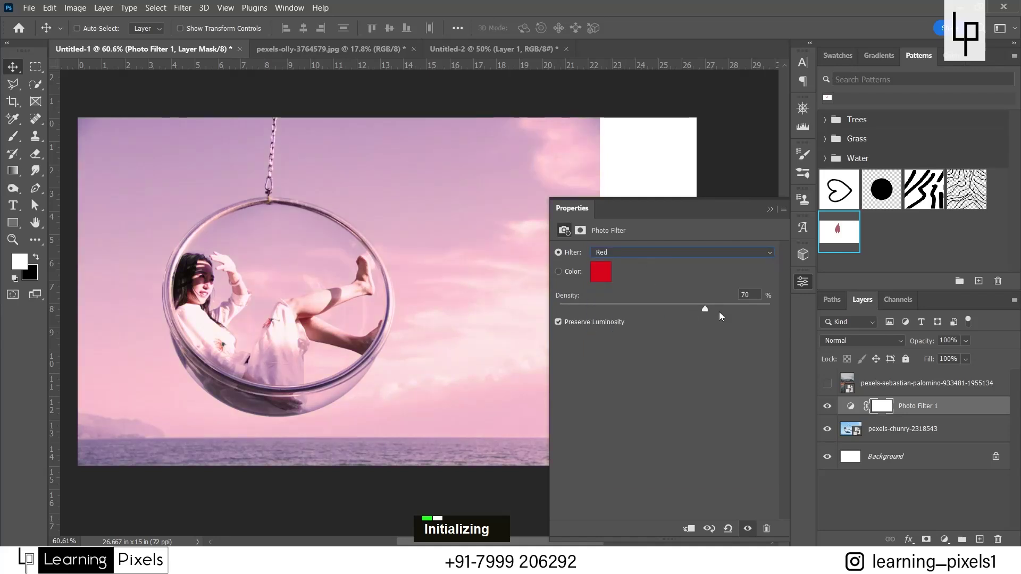
pyautogui.moveTo(751, 309); pyautogui.dragTo(697, 311)
# Step: Preview the photo filter presets from Yellow through Underwater on the swing photo and settle on Deep Yellow
pyautogui.click(692, 254)
pyautogui.click(646, 349)
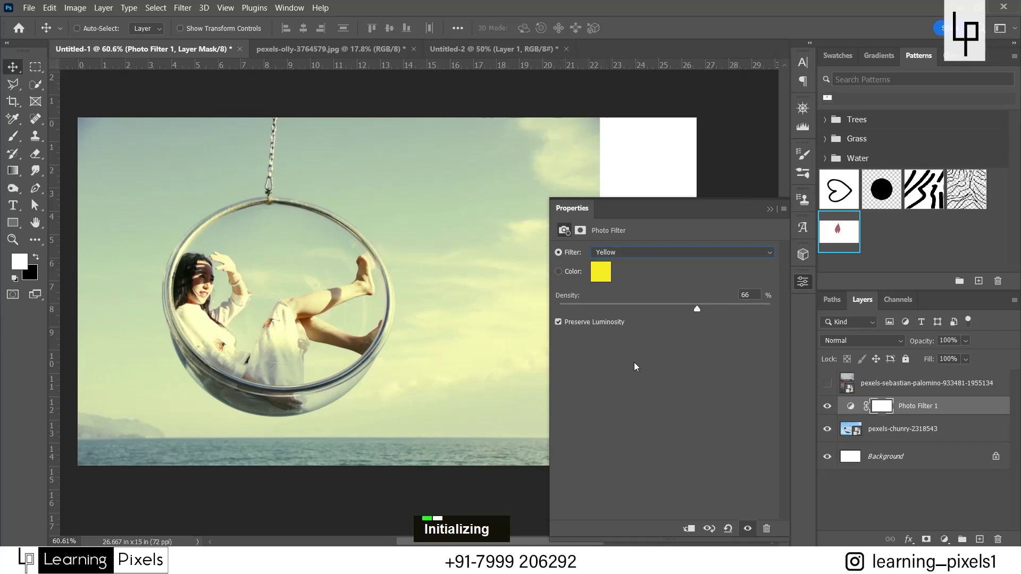
pyautogui.press('Down')
pyautogui.press('Down')
pyautogui.press('Down')
pyautogui.press('Down')
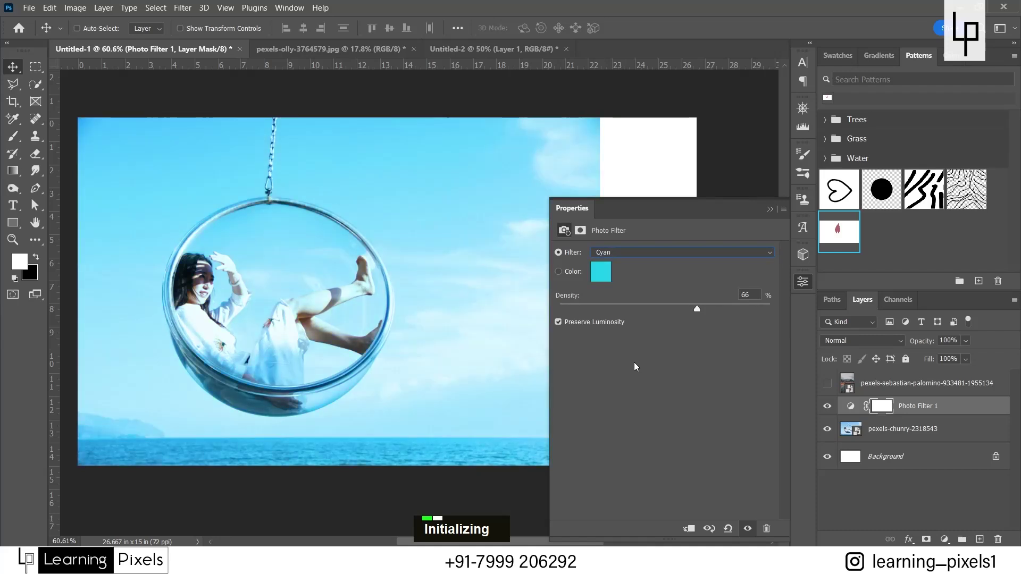
pyautogui.press('Down')
pyautogui.press('Down')
pyautogui.press('Down')
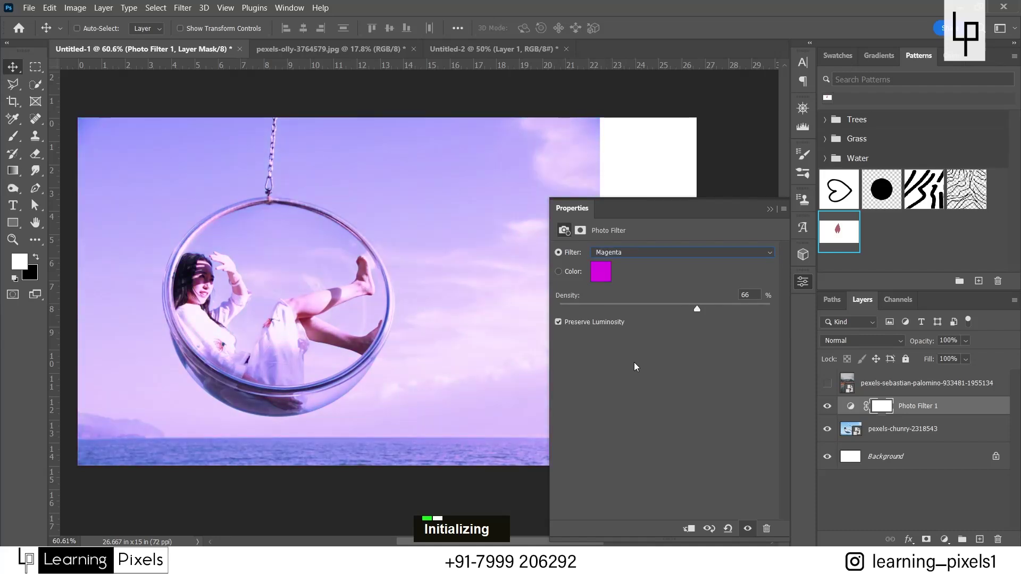
pyautogui.press('Down')
pyautogui.press('Down')
pyautogui.press('Down')
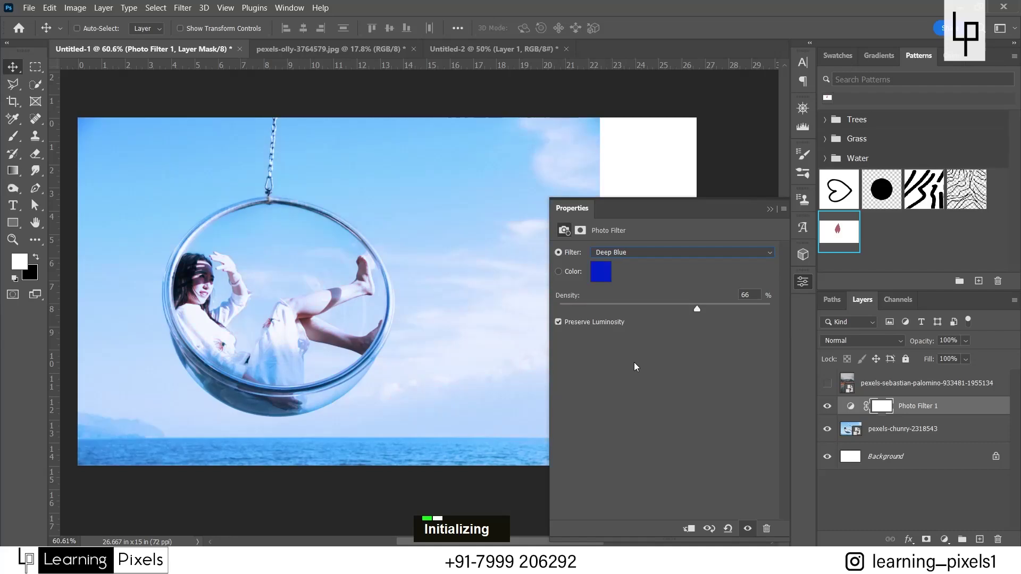
pyautogui.press('Down')
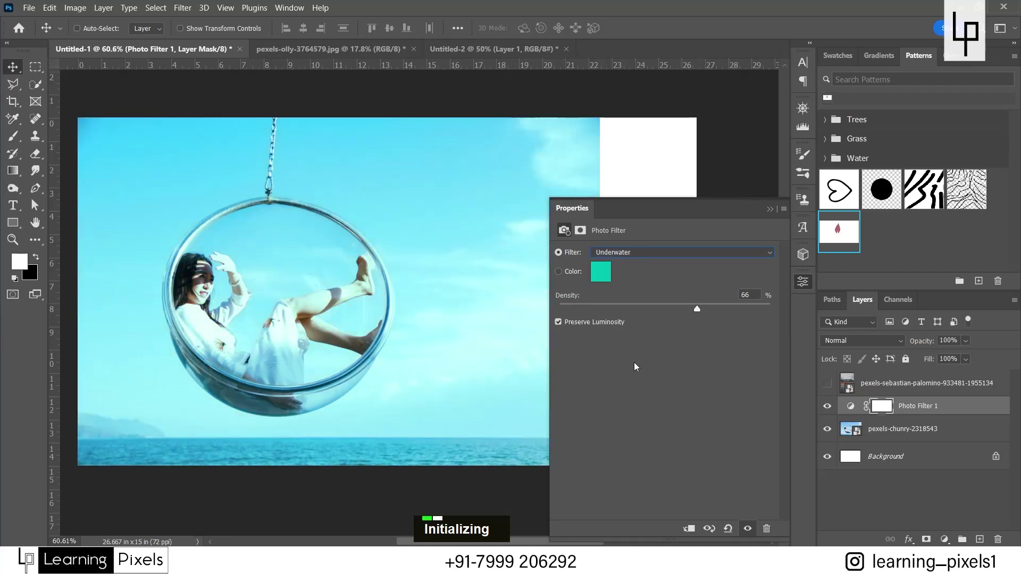
pyautogui.press('Up')
pyautogui.press('Up')
pyautogui.press('Up')
pyautogui.press('Down')
pyautogui.press('Down')
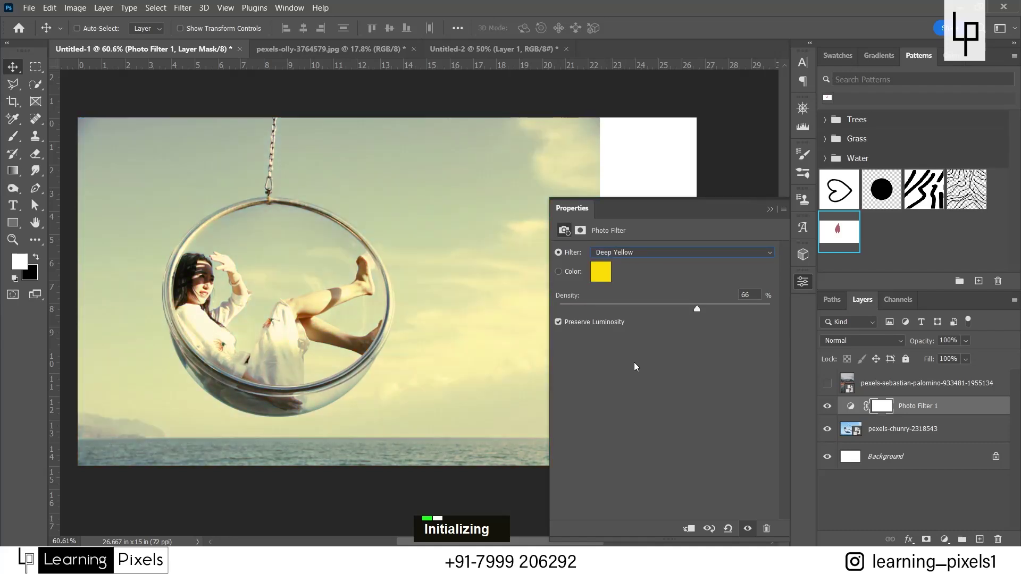
pyautogui.click(646, 252)
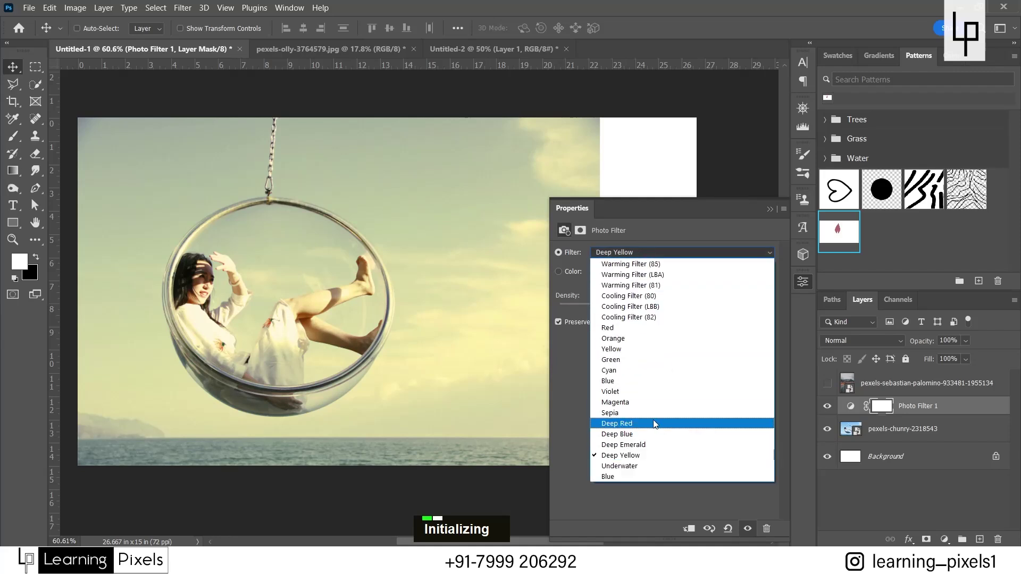
pyautogui.click(557, 362)
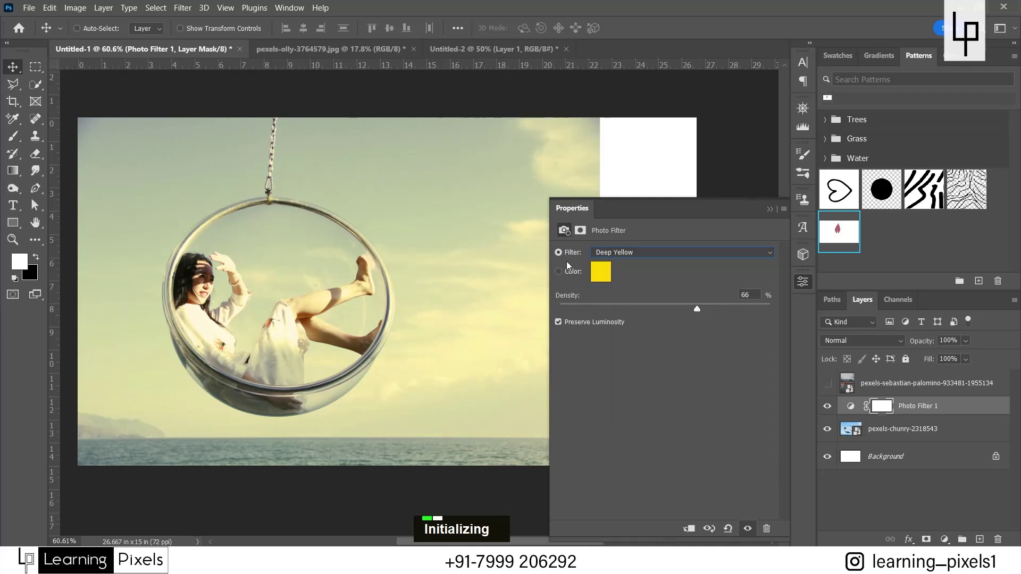
# Step: Switch the Photo Filter from its preset to the custom green color 20fc1b and slightly lower its density
pyautogui.click(558, 273)
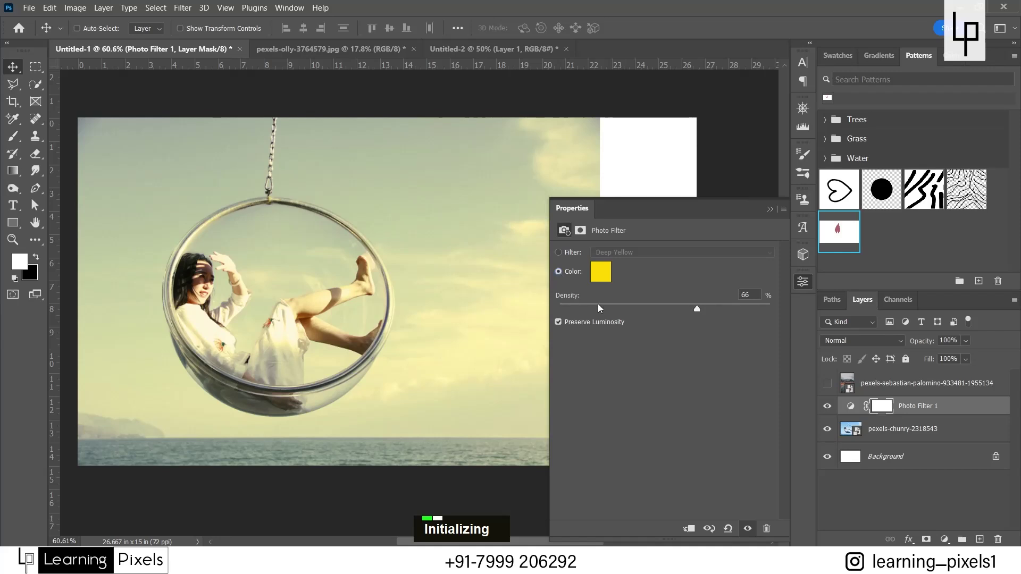
pyautogui.click(604, 274)
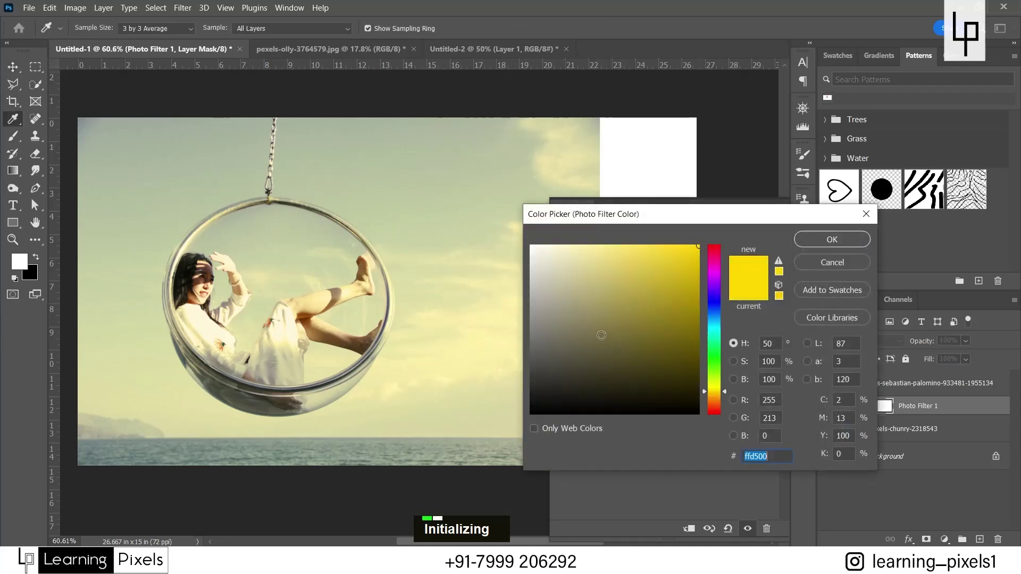
pyautogui.click(711, 358)
pyautogui.click(682, 247)
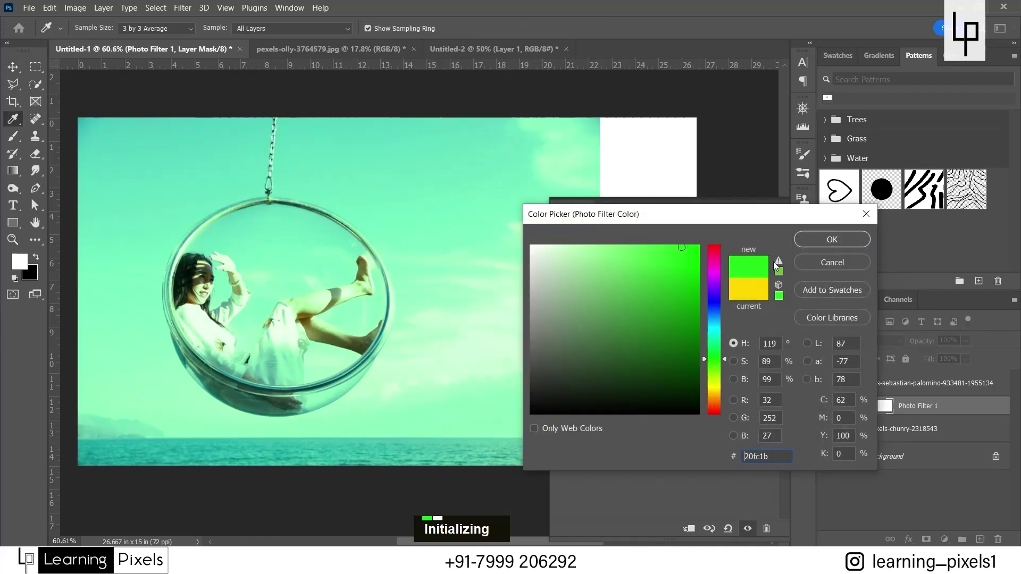
pyautogui.click(834, 239)
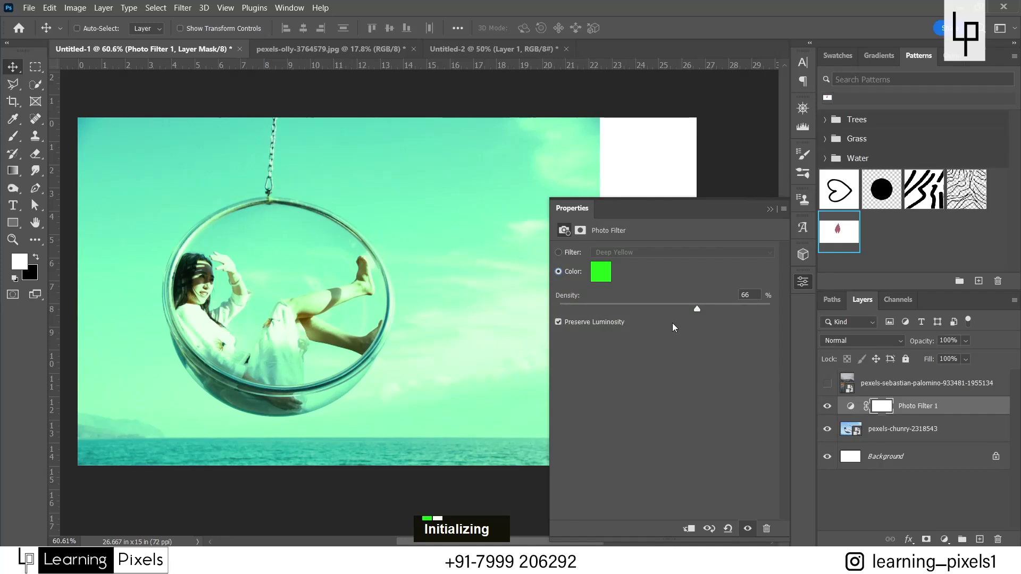
pyautogui.moveTo(695, 311)
pyautogui.mouseDown()
pyautogui.moveTo(618, 308)
pyautogui.moveTo(677, 311)
pyautogui.mouseUp()
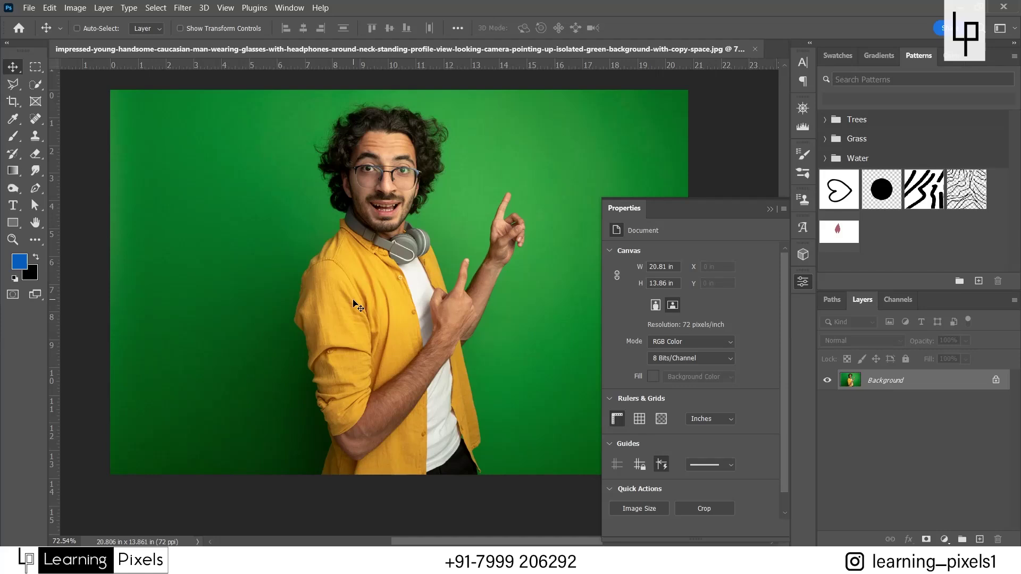
# Step: Add a Black & White adjustment layer above the green-background photo of the man and compare it with the original colors
pyautogui.click(944, 540)
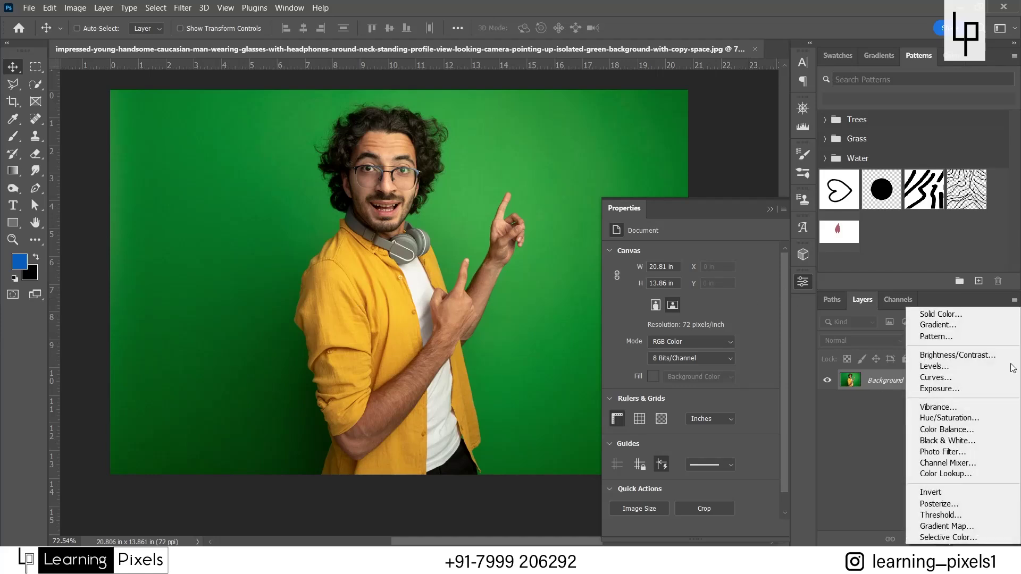
pyautogui.click(934, 443)
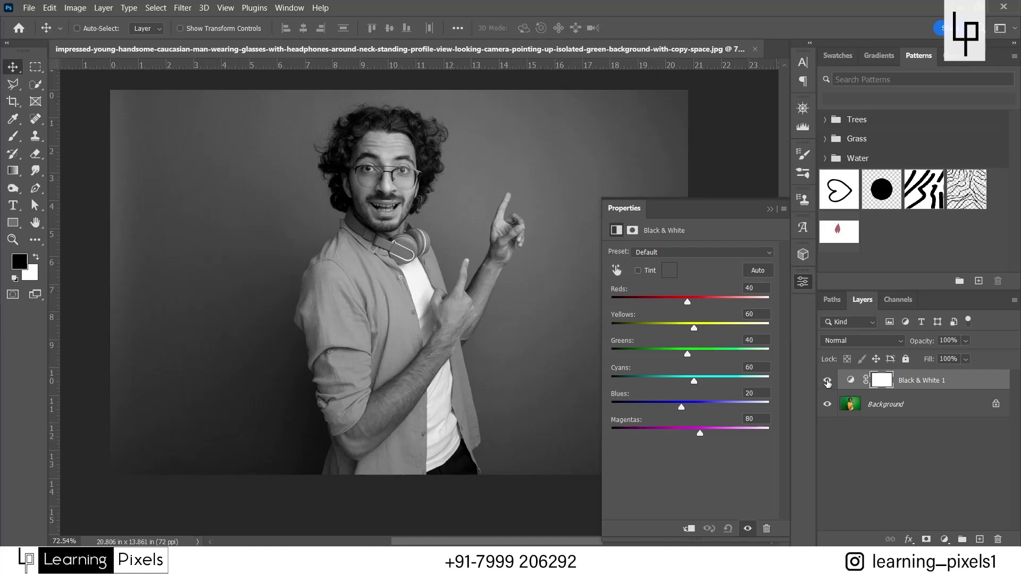
pyautogui.click(827, 381)
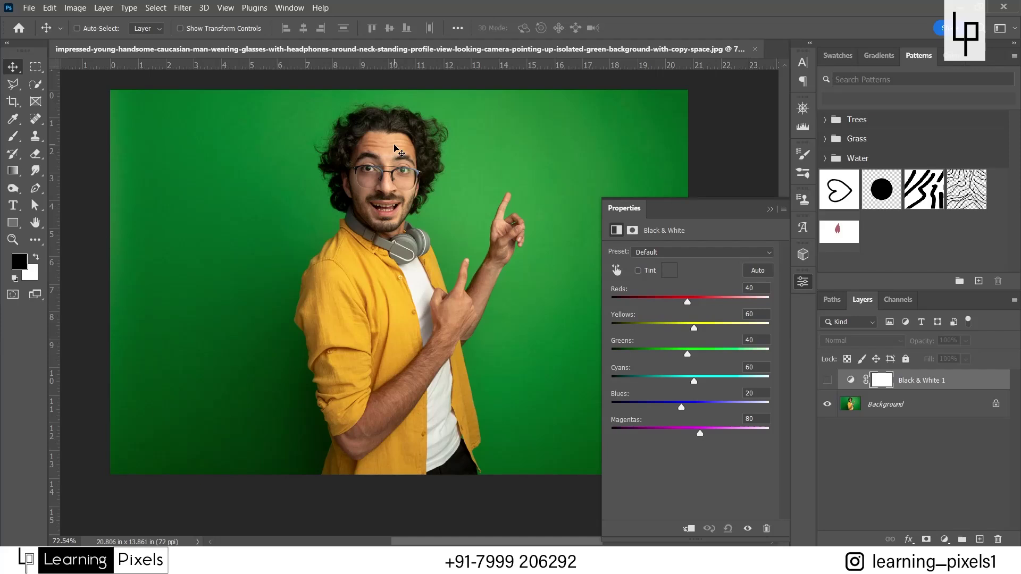
pyautogui.click(827, 380)
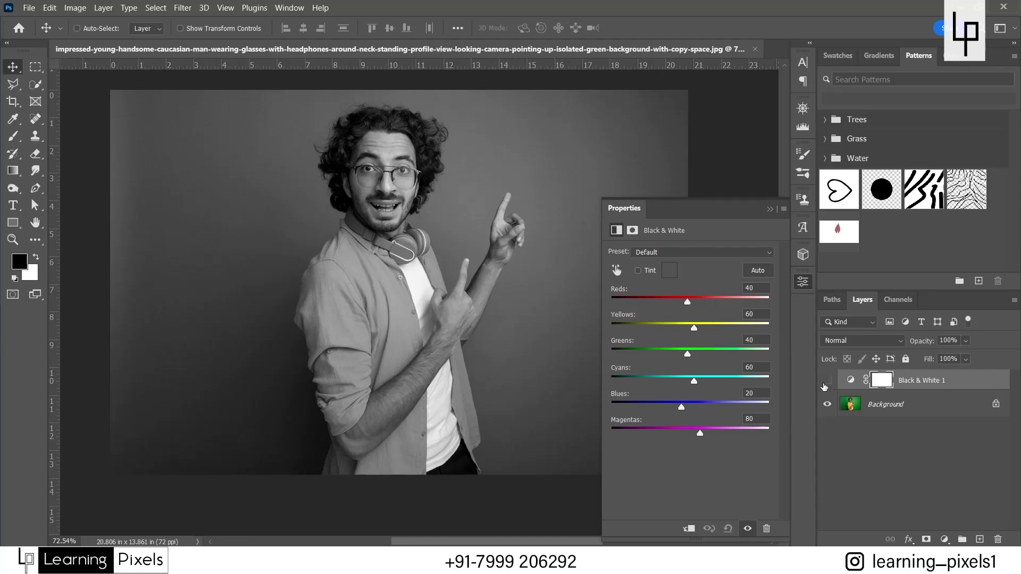
pyautogui.click(827, 381)
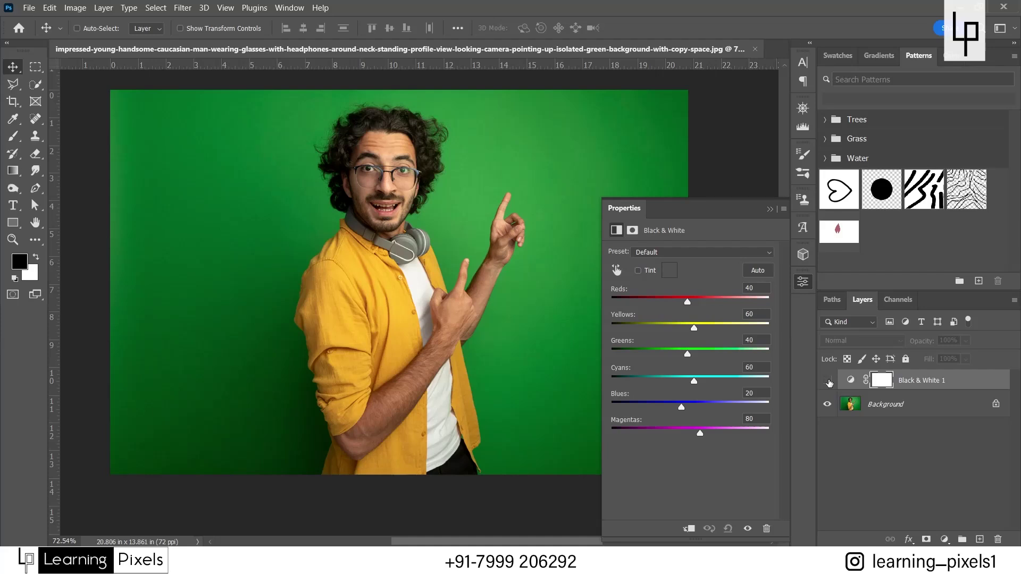
pyautogui.click(827, 380)
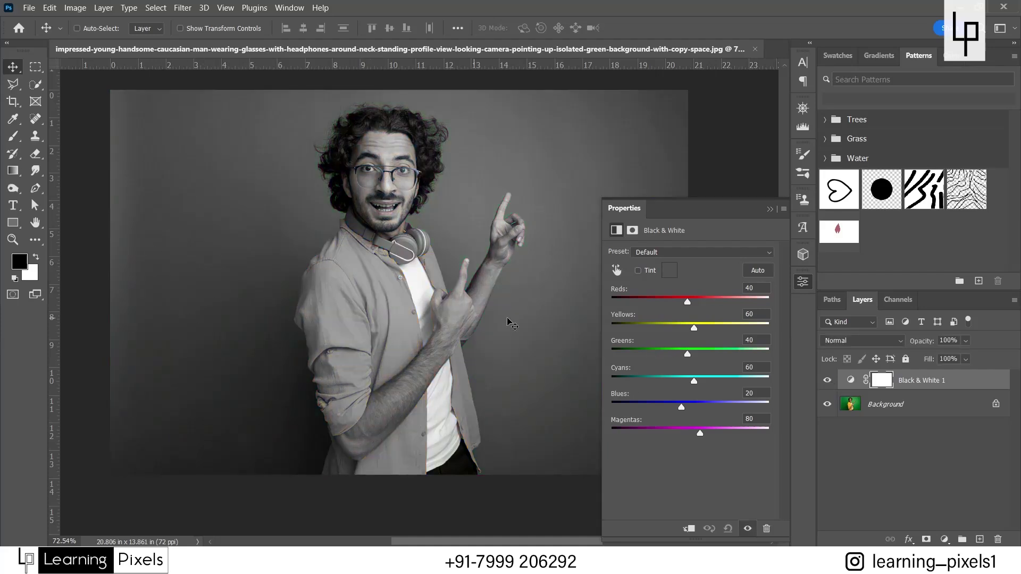
# Step: Try lighter and darker tones in the Black & White adjustment and settle on Greens 84, Yellows 10 and Reds 50
pyautogui.moveTo(691, 359); pyautogui.dragTo(732, 357)
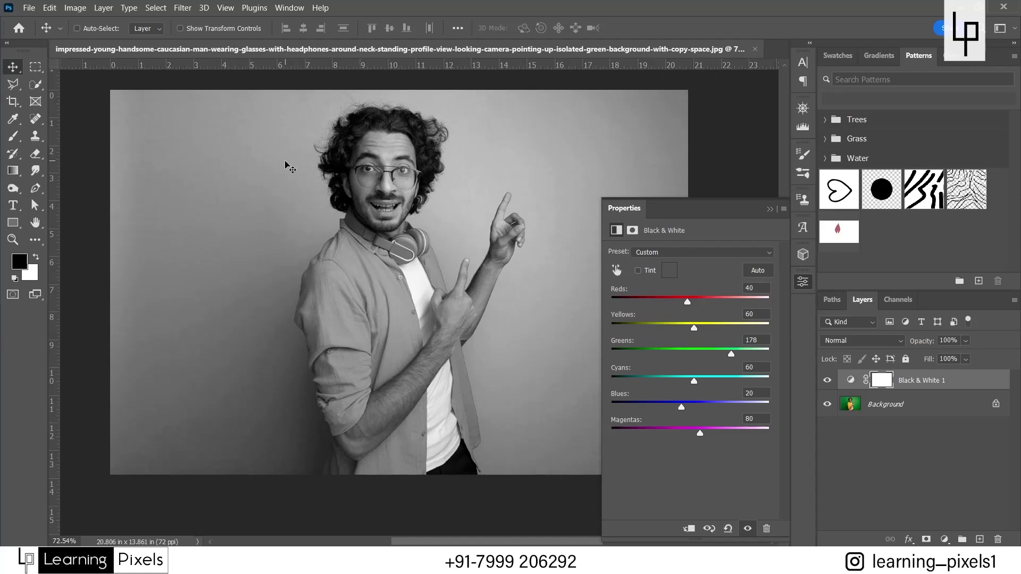
pyautogui.moveTo(732, 354); pyautogui.dragTo(658, 354)
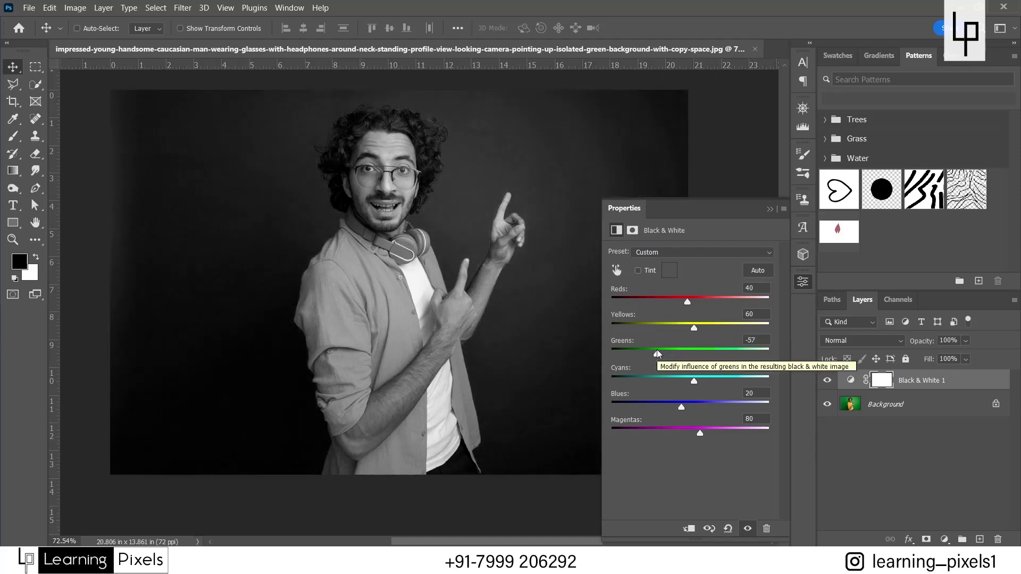
pyautogui.moveTo(657, 355); pyautogui.dragTo(727, 330)
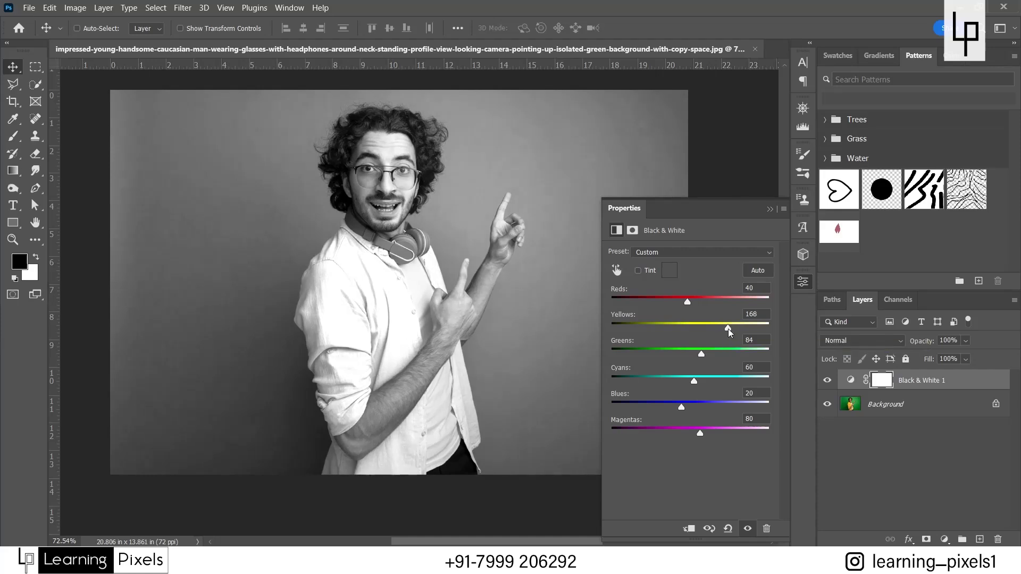
pyautogui.moveTo(726, 330); pyautogui.dragTo(679, 332)
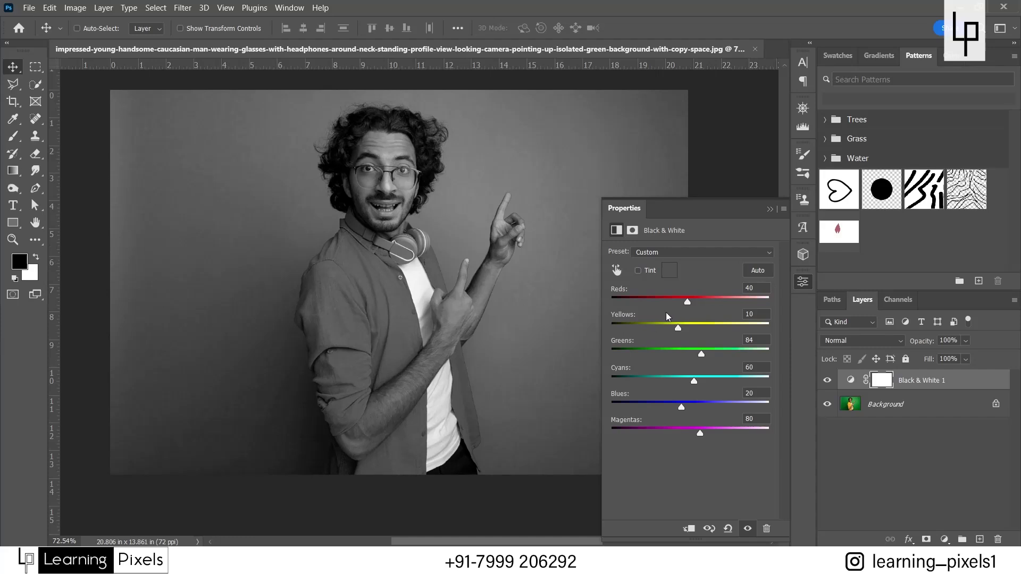
pyautogui.moveTo(687, 303)
pyautogui.mouseDown()
pyautogui.moveTo(710, 302)
pyautogui.moveTo(691, 302)
pyautogui.mouseUp()
pyautogui.moveTo(691, 304)
pyautogui.mouseDown()
pyautogui.moveTo(705, 305)
pyautogui.moveTo(691, 304)
pyautogui.mouseUp()
# Step: Set the Black & White layer's blend mode to Luminosity and compare the photo with and without it
pyautogui.click(881, 340)
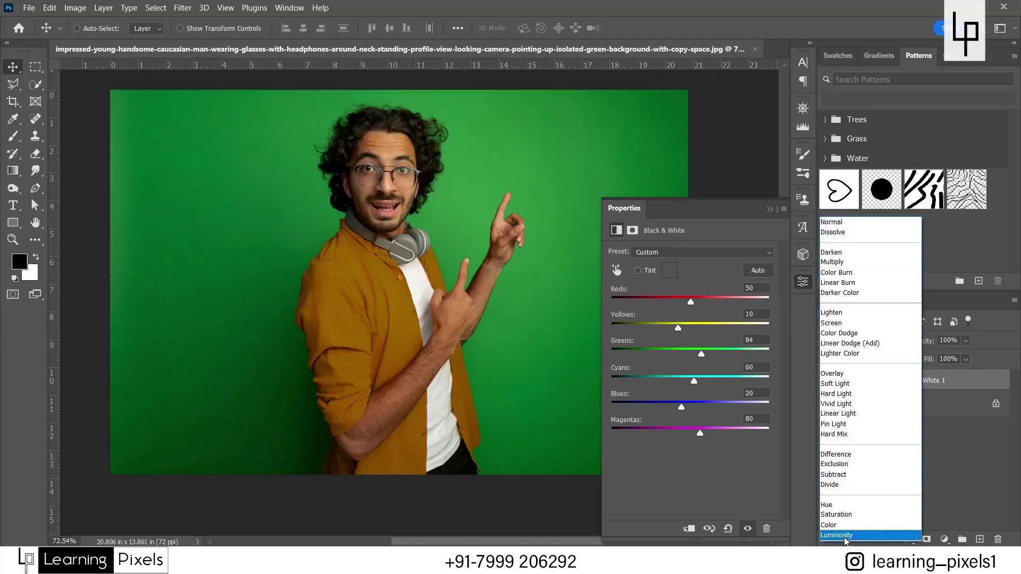
pyautogui.click(845, 536)
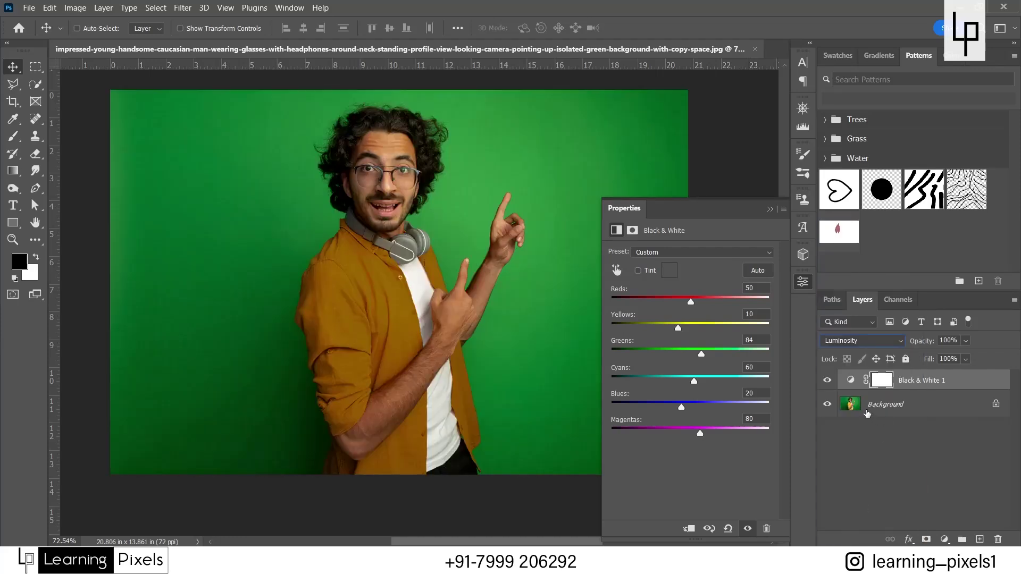
pyautogui.click(827, 381)
pyautogui.click(828, 380)
# Step: Brighten the shirt and background by setting the Black & White adjustment to Yellows 50 and Greens 163
pyautogui.click(850, 380)
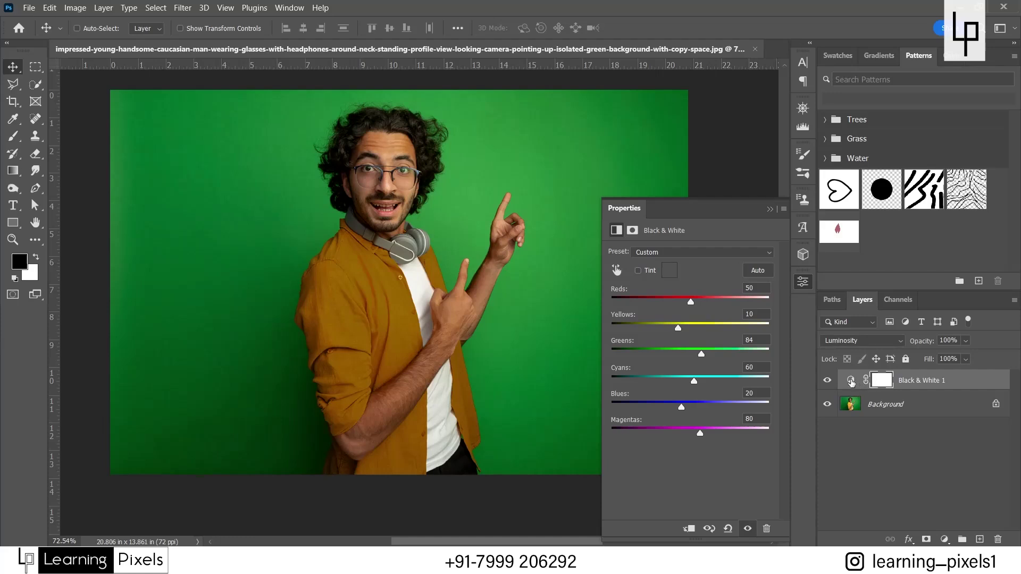
pyautogui.click(677, 330)
pyautogui.write('0')
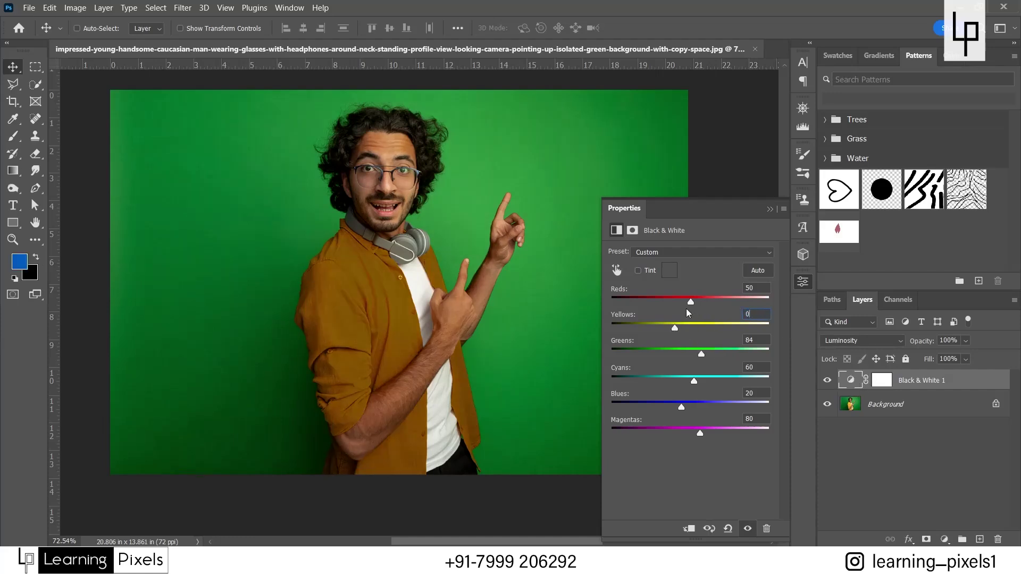
pyautogui.write('50')
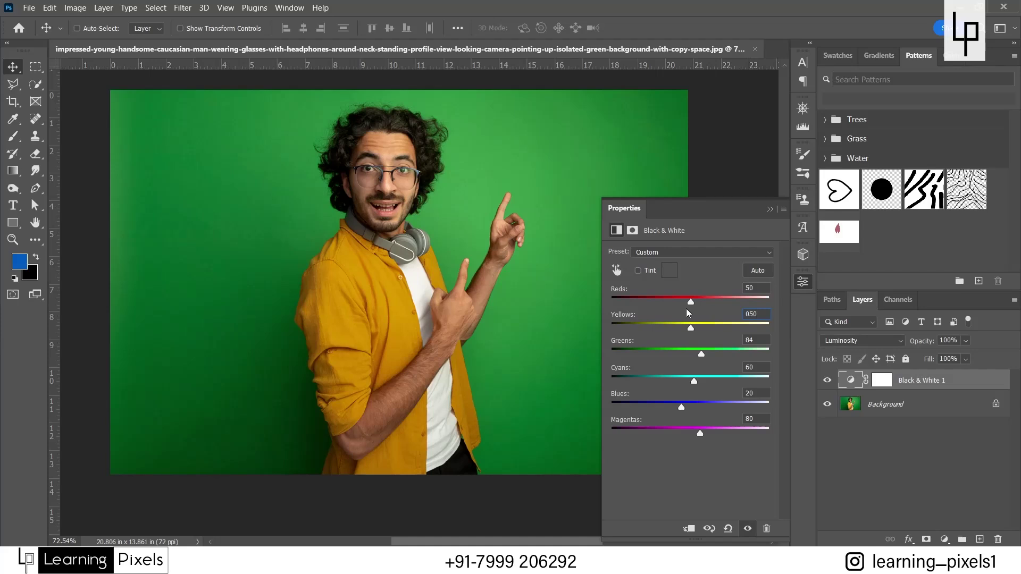
pyautogui.press('Return')
pyautogui.moveTo(701, 354); pyautogui.dragTo(726, 340)
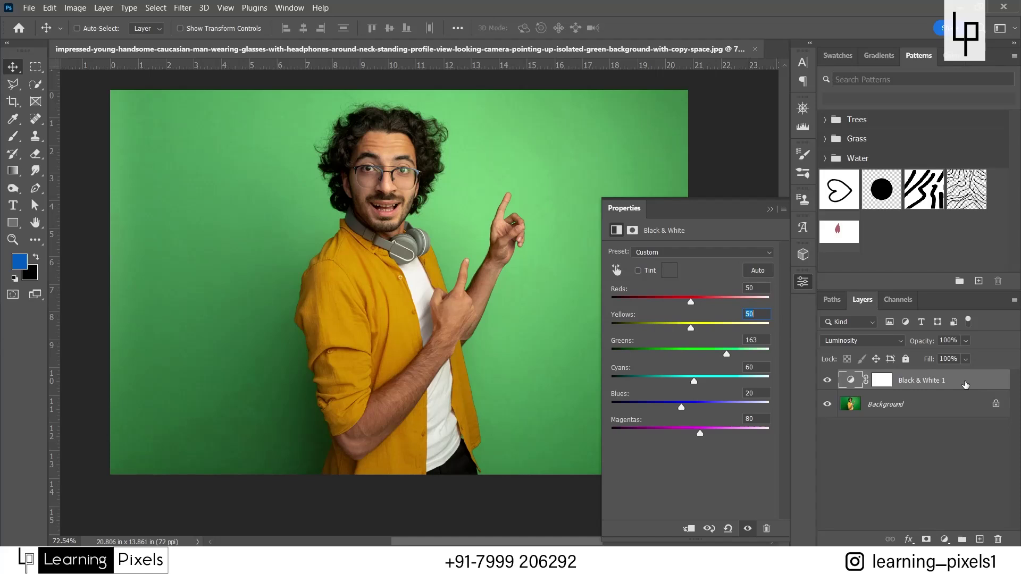
# Step: Delete the Black & White adjustment layer from the photo of the man
pyautogui.moveTo(964, 384); pyautogui.dragTo(997, 539)
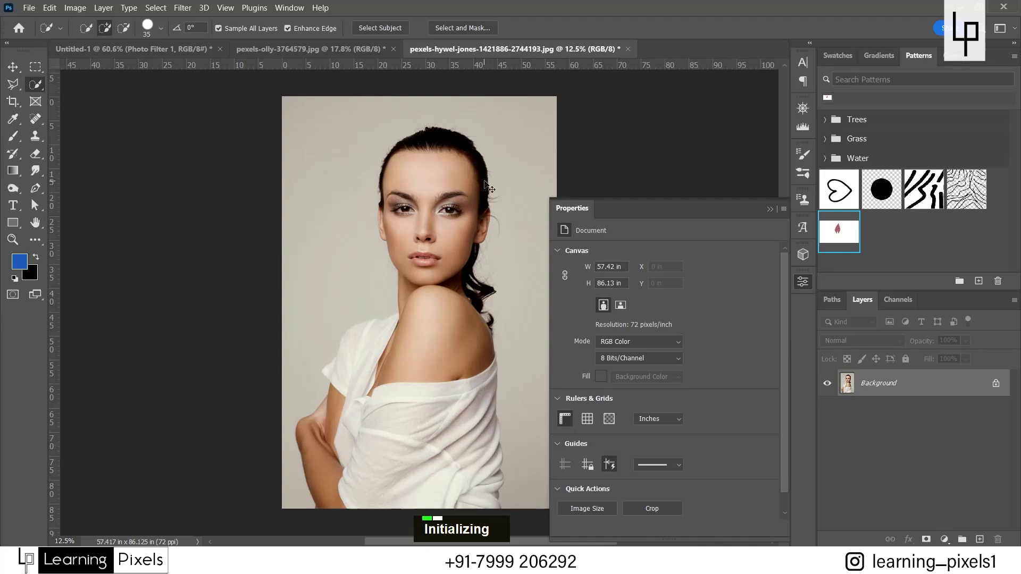
# Step: Copy the woman onto a new layer and clip a Black & White adjustment in Multiply mode to it
pyautogui.hotkey('ctrl', 'j')
pyautogui.click(944, 539)
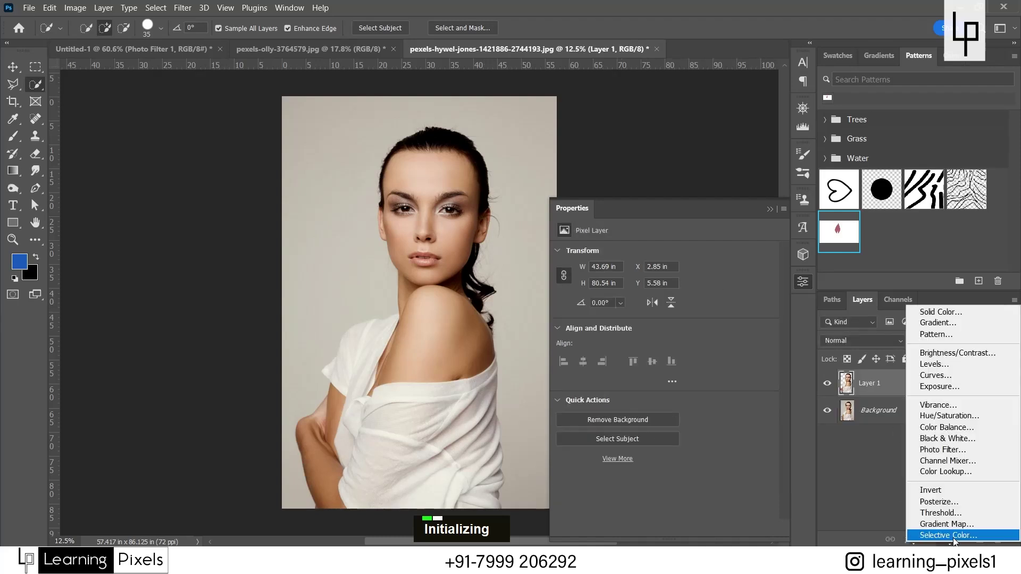
pyautogui.click(943, 439)
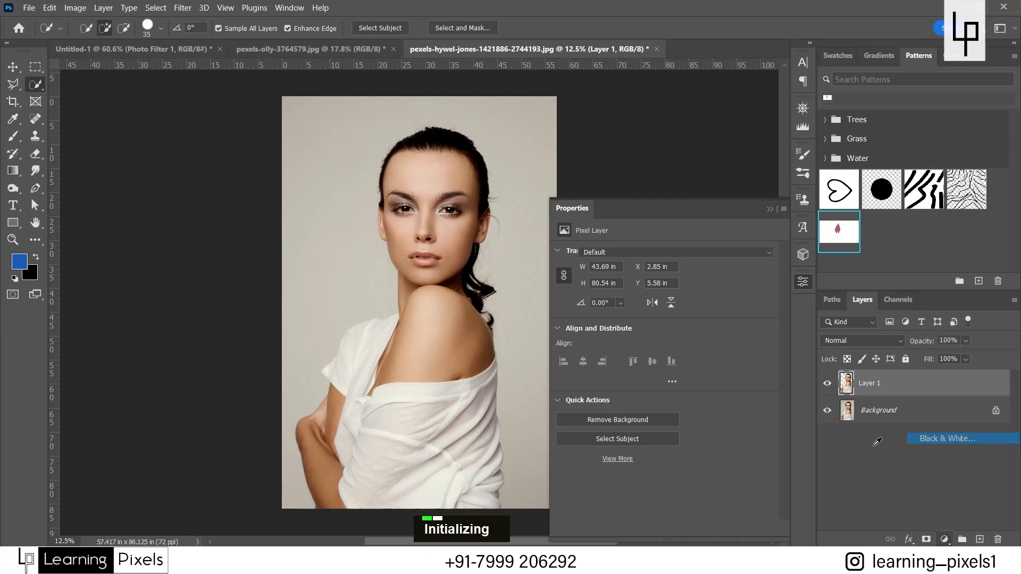
pyautogui.click(864, 341)
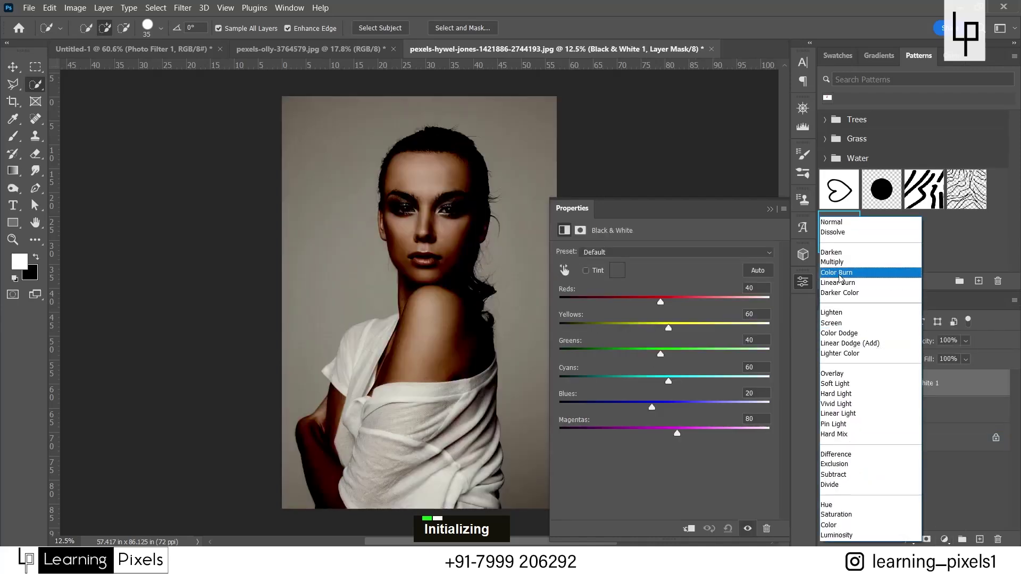
pyautogui.click(846, 263)
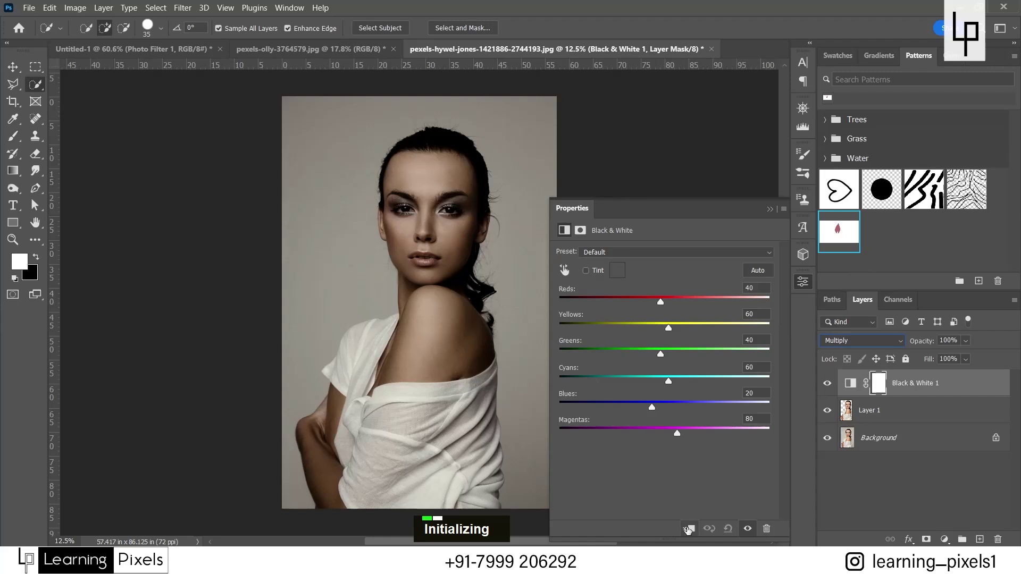
pyautogui.click(689, 528)
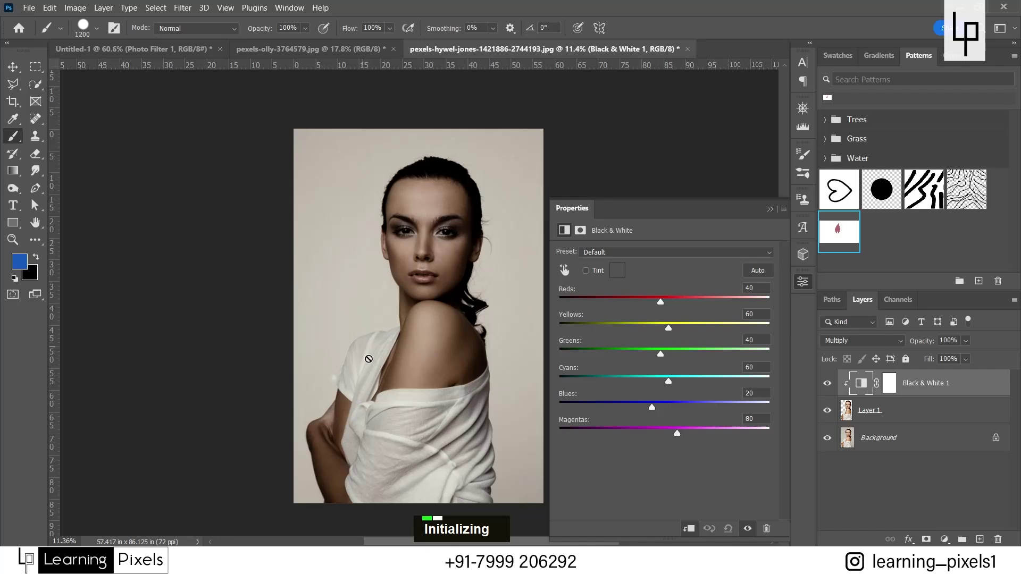
# Step: Hide the Black & White adjustment and select the woman's white top on Layer 1 with a 200 px Quick Selection brush
pyautogui.click(35, 84)
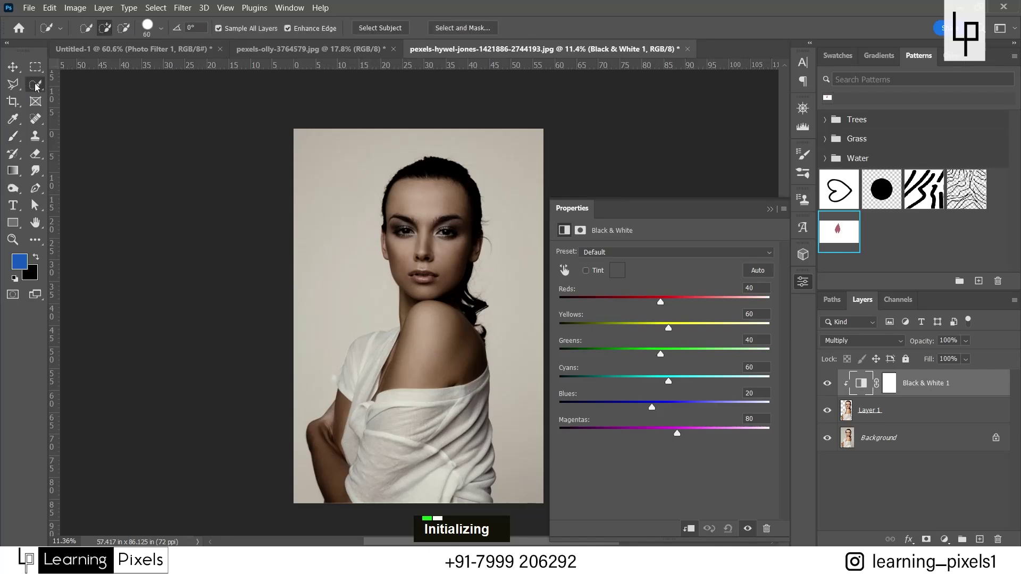
pyautogui.click(826, 383)
pyautogui.click(855, 409)
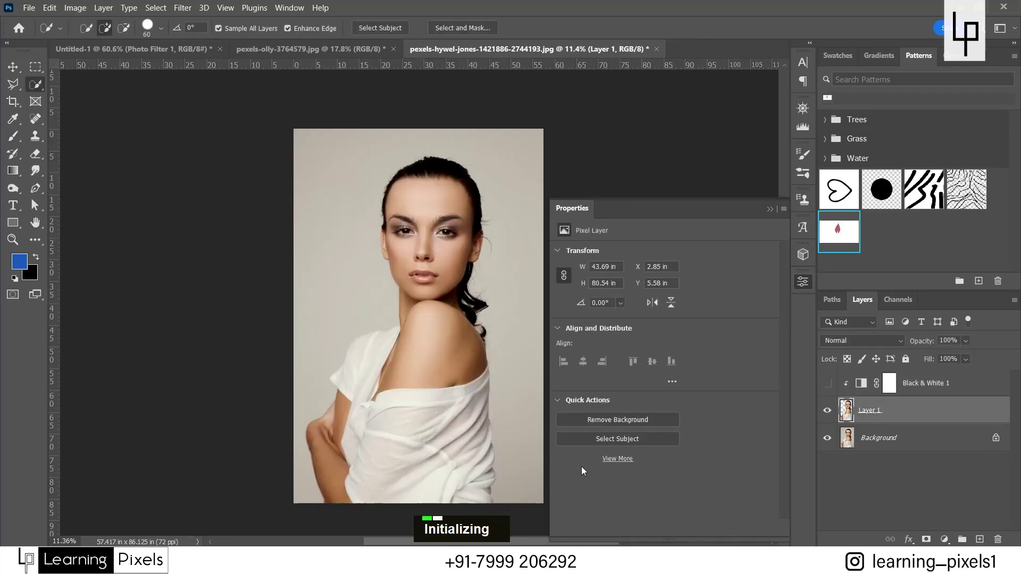
pyautogui.press(']')
pyautogui.press(']')
pyautogui.press(']')
pyautogui.press(']')
pyautogui.press(']')
pyautogui.moveTo(381, 344)
pyautogui.mouseDown()
pyautogui.moveTo(354, 390)
pyautogui.moveTo(364, 415)
pyautogui.moveTo(454, 433)
pyautogui.mouseUp()
pyautogui.press(']')
pyautogui.press(']')
pyautogui.press(']')
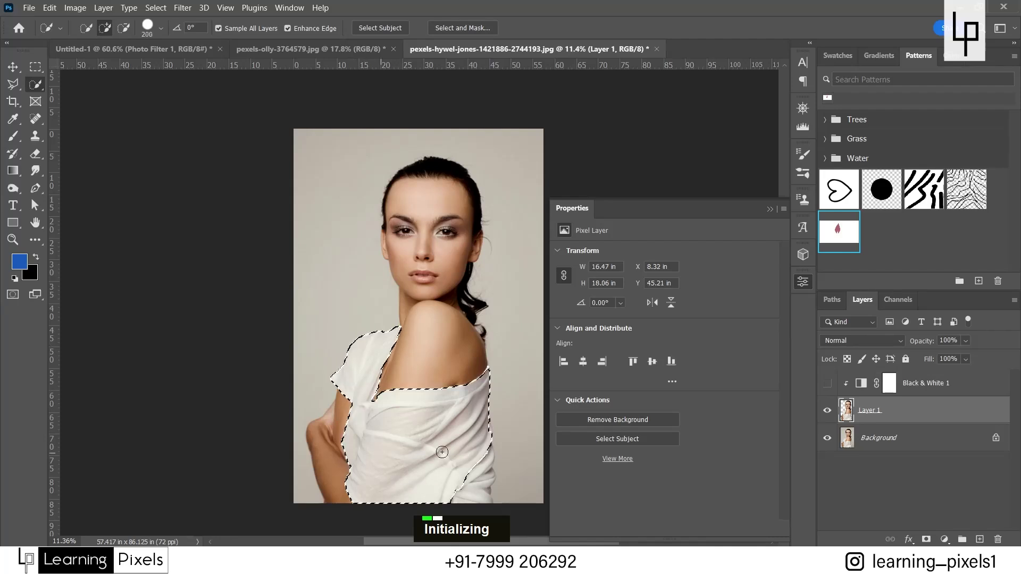
pyautogui.moveTo(477, 475); pyautogui.dragTo(479, 480)
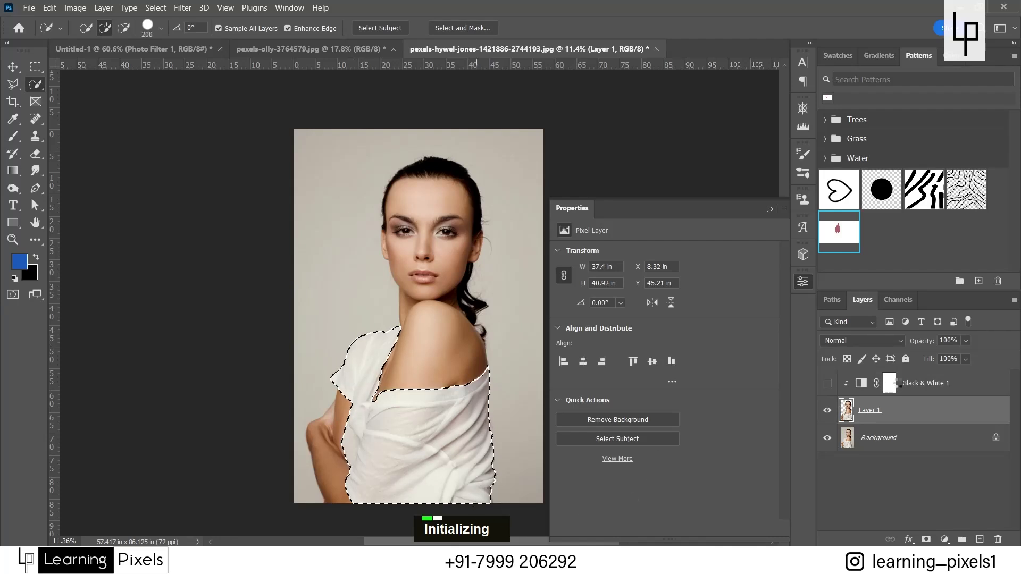
# Step: Show the Black & White adjustment again, fill the selected top with black on its mask, and deselect
pyautogui.click(827, 383)
pyautogui.click(888, 386)
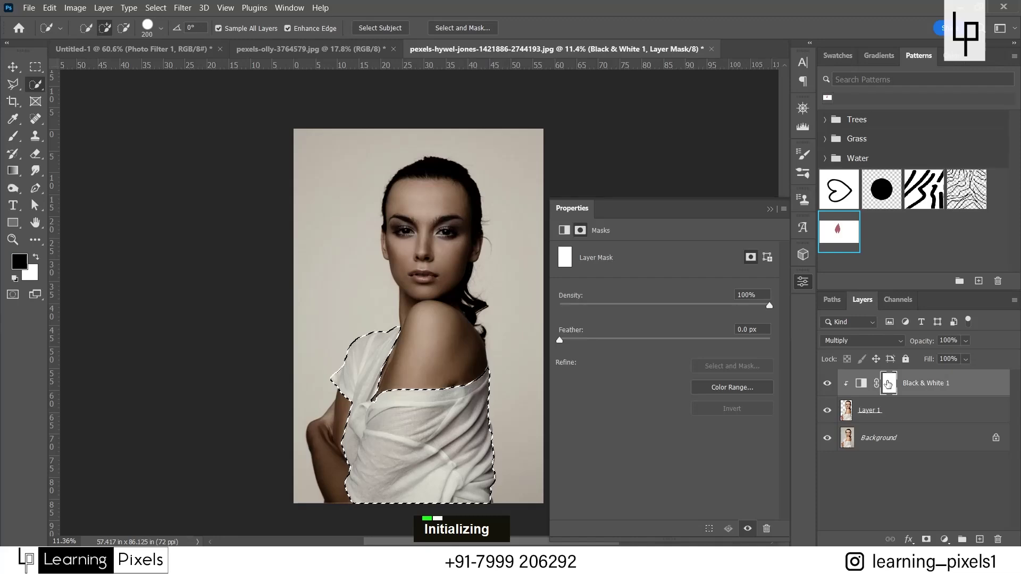
pyautogui.press('d')
pyautogui.hotkey('alt', 'BackSpace')
pyautogui.hotkey('ctrl', 'd')
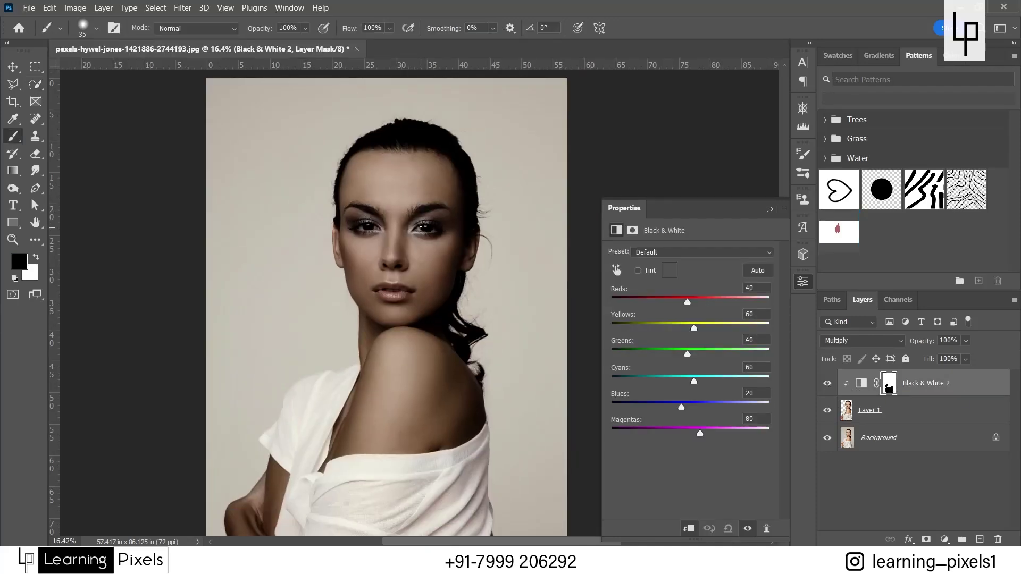
# Step: Paint black over both eyes on the Black & White 2 mask with the 35 px brush
pyautogui.scroll(5, 420, 228)
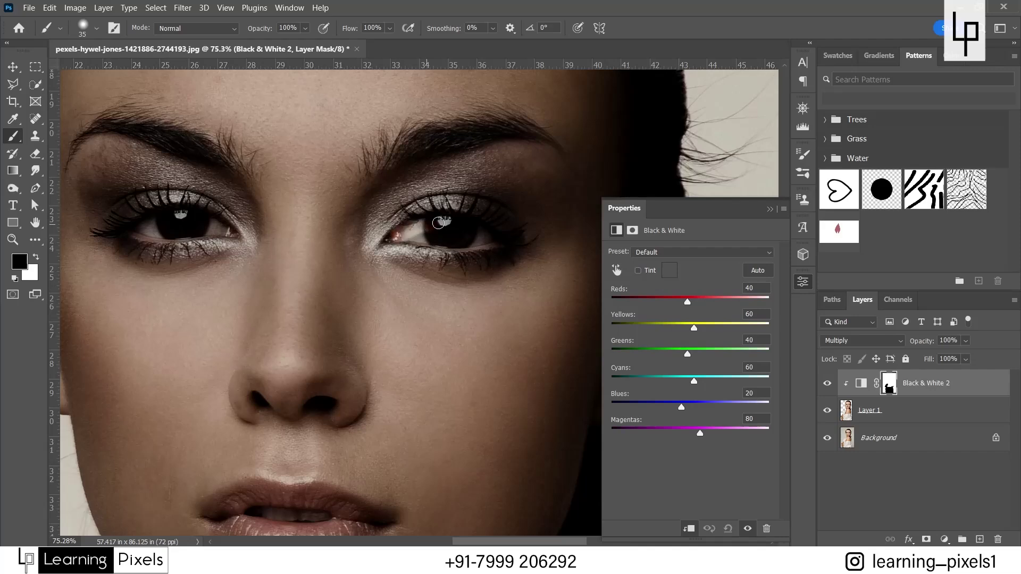
pyautogui.moveTo(438, 223)
pyautogui.mouseDown()
pyautogui.moveTo(490, 237)
pyautogui.moveTo(410, 234)
pyautogui.moveTo(466, 232)
pyautogui.mouseUp()
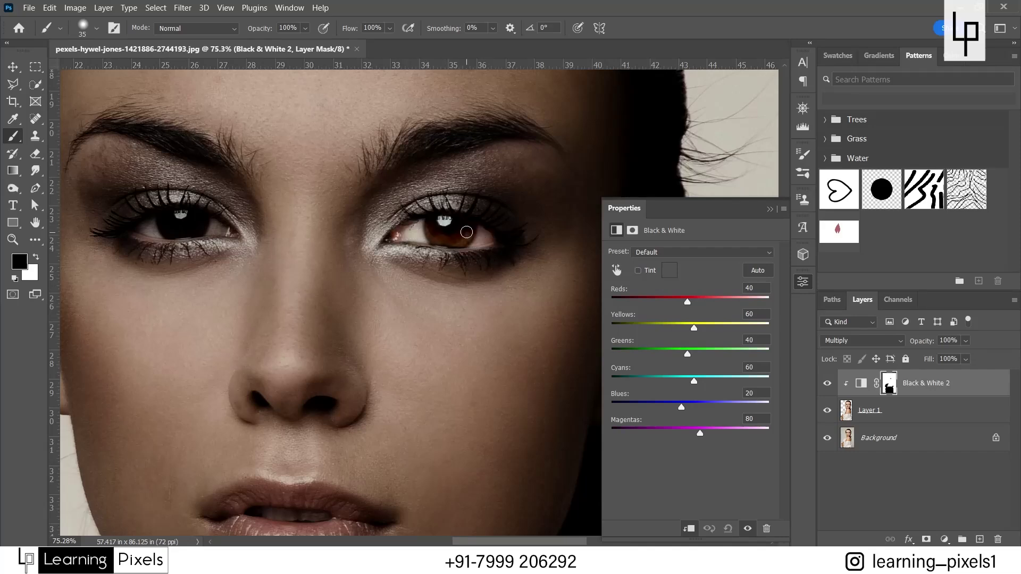
pyautogui.scroll(2, 224, 224)
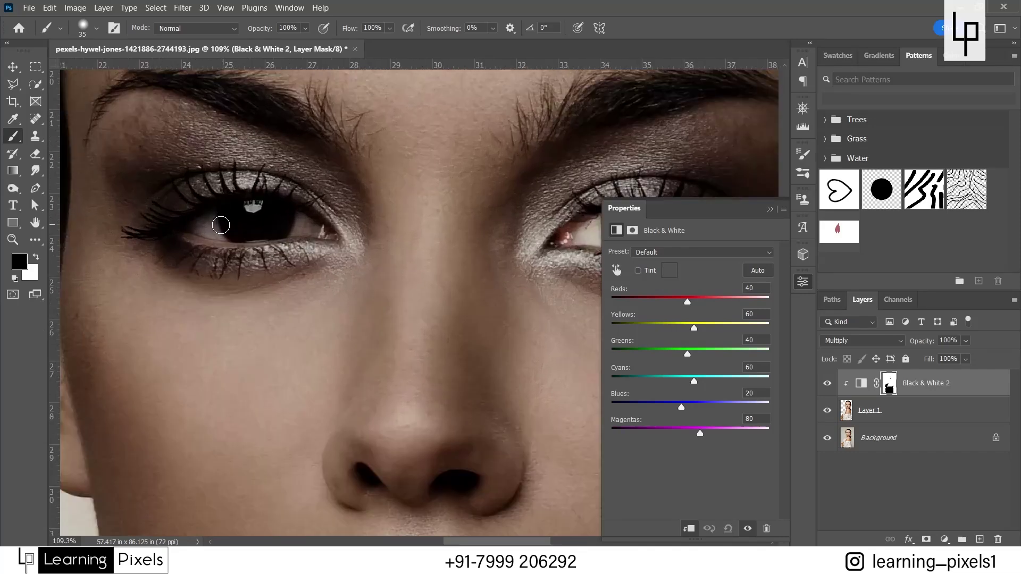
pyautogui.moveTo(220, 225)
pyautogui.mouseDown()
pyautogui.moveTo(201, 226)
pyautogui.moveTo(302, 218)
pyautogui.moveTo(257, 229)
pyautogui.moveTo(229, 213)
pyautogui.moveTo(199, 236)
pyautogui.moveTo(202, 219)
pyautogui.moveTo(276, 205)
pyautogui.moveTo(311, 222)
pyautogui.moveTo(297, 228)
pyautogui.moveTo(308, 234)
pyautogui.moveTo(250, 202)
pyautogui.moveTo(205, 224)
pyautogui.mouseUp()
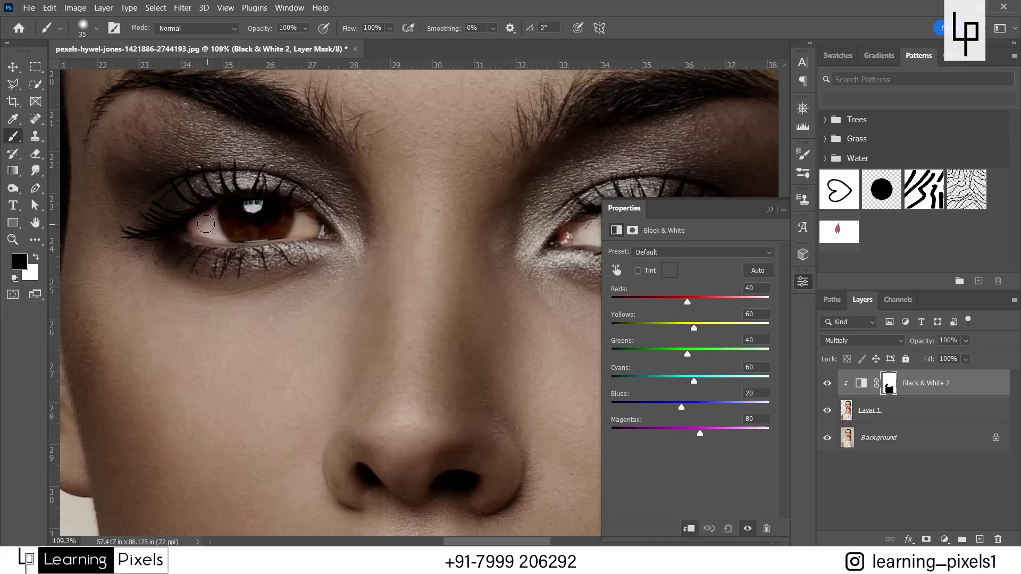
# Step: Darken the skin by setting the Black & White adjustment's Reds to 2 and Yellows to 4
pyautogui.scroll(-5, 234, 192)
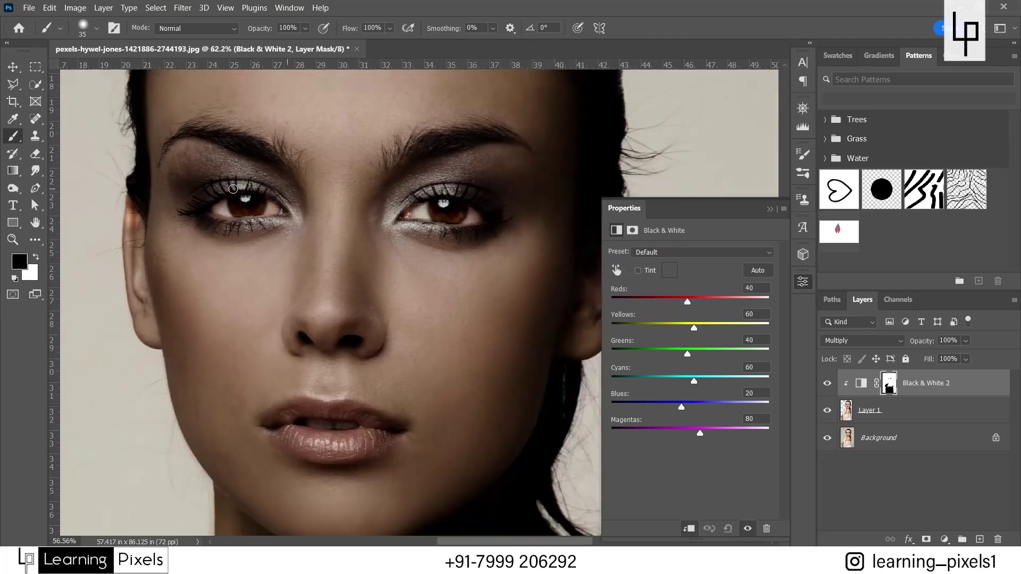
pyautogui.scroll(-6, 233, 188)
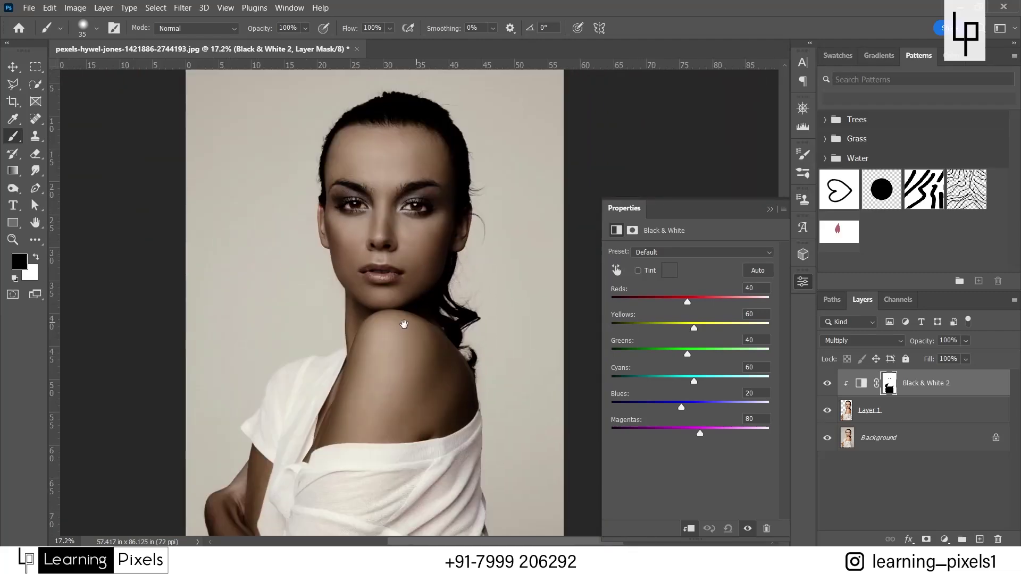
pyautogui.scroll(-2, 404, 324)
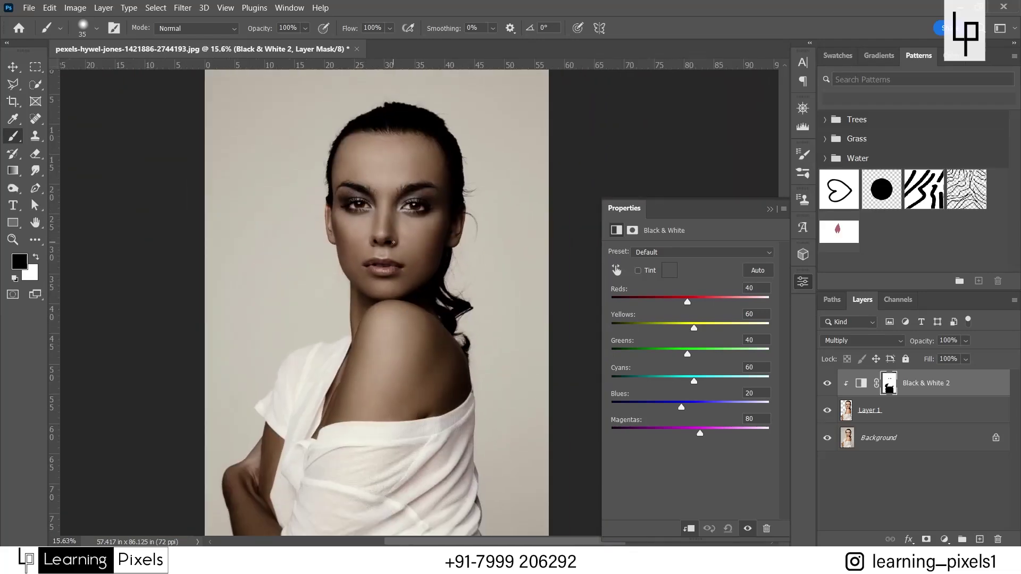
pyautogui.scroll(-2, 393, 242)
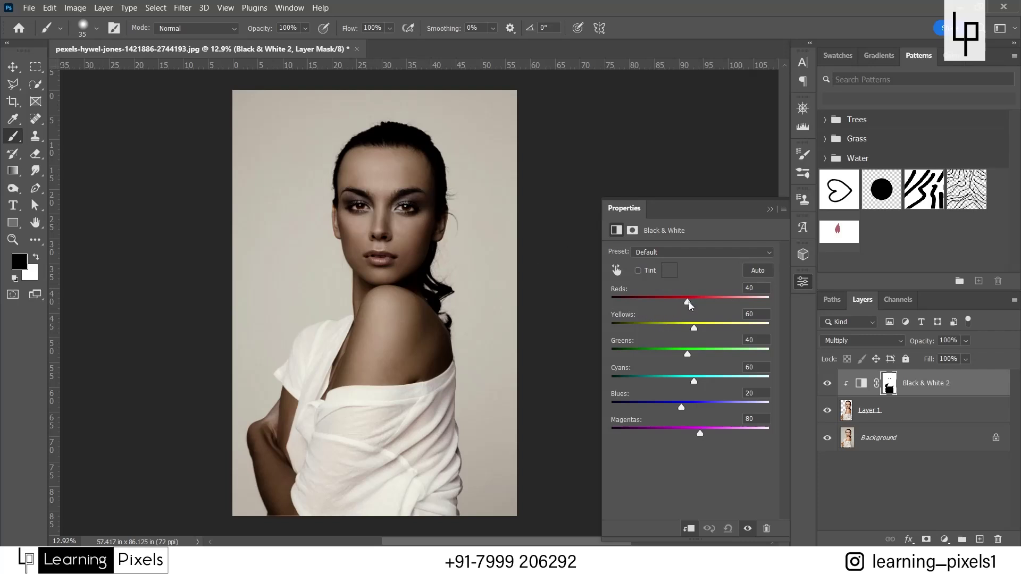
pyautogui.moveTo(688, 301)
pyautogui.mouseDown()
pyautogui.moveTo(668, 306)
pyautogui.moveTo(670, 324)
pyautogui.moveTo(685, 330)
pyautogui.moveTo(675, 327)
pyautogui.moveTo(675, 302)
pyautogui.mouseUp()
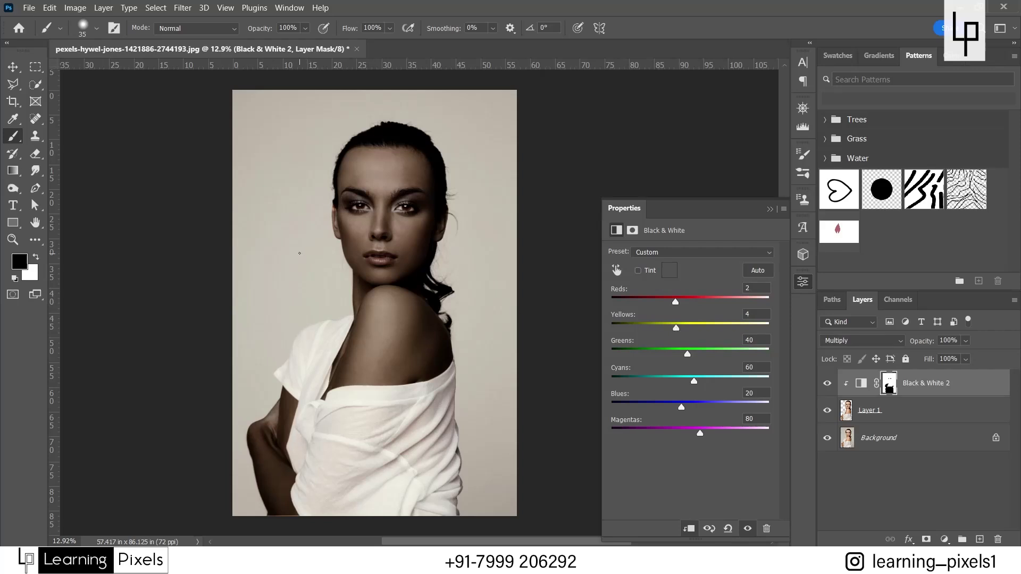
# Step: Add a Hue/Saturation adjustment clipped to the layers below and shift the skin tone slightly towards red
pyautogui.click(944, 539)
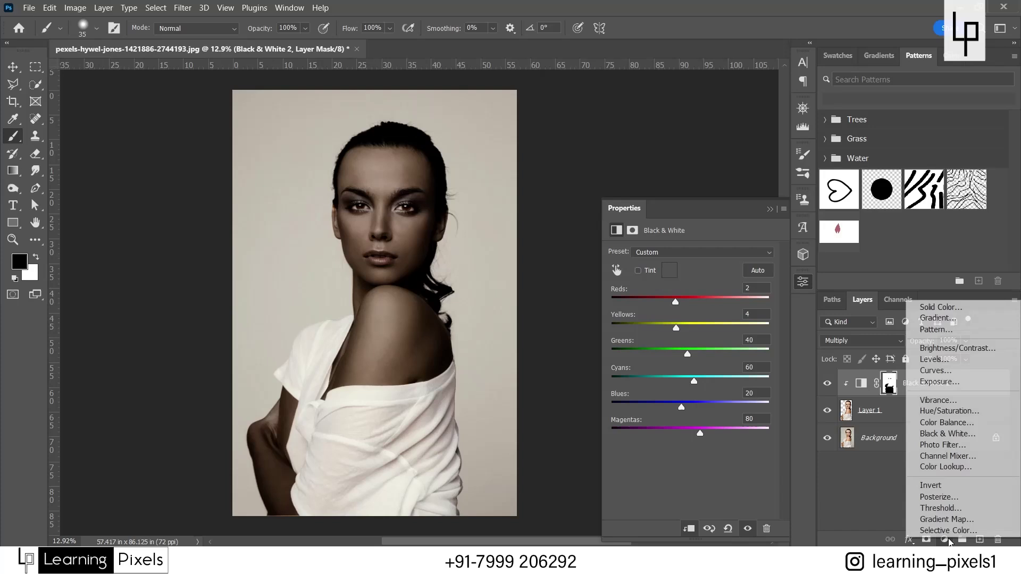
pyautogui.click(939, 411)
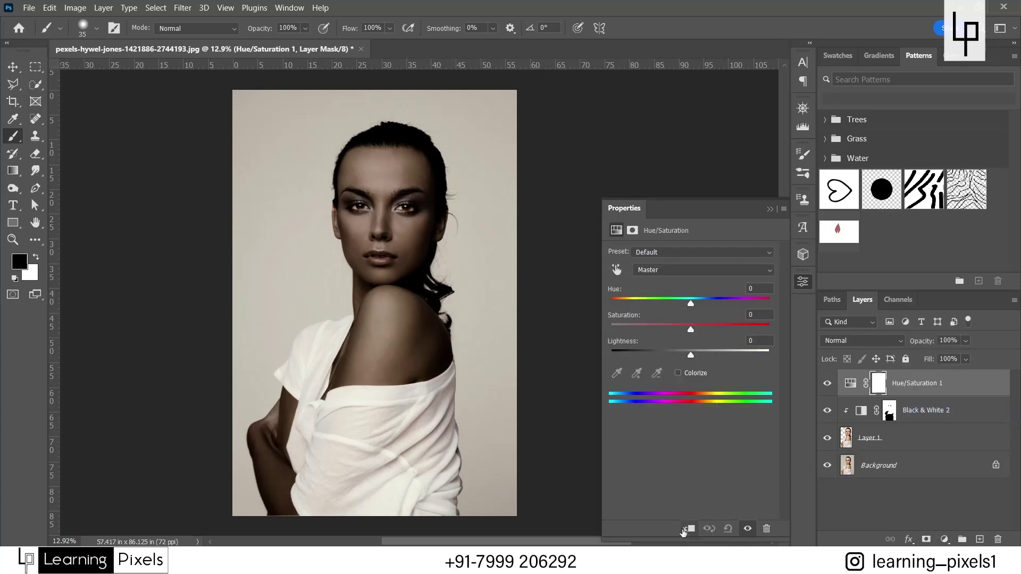
pyautogui.click(684, 530)
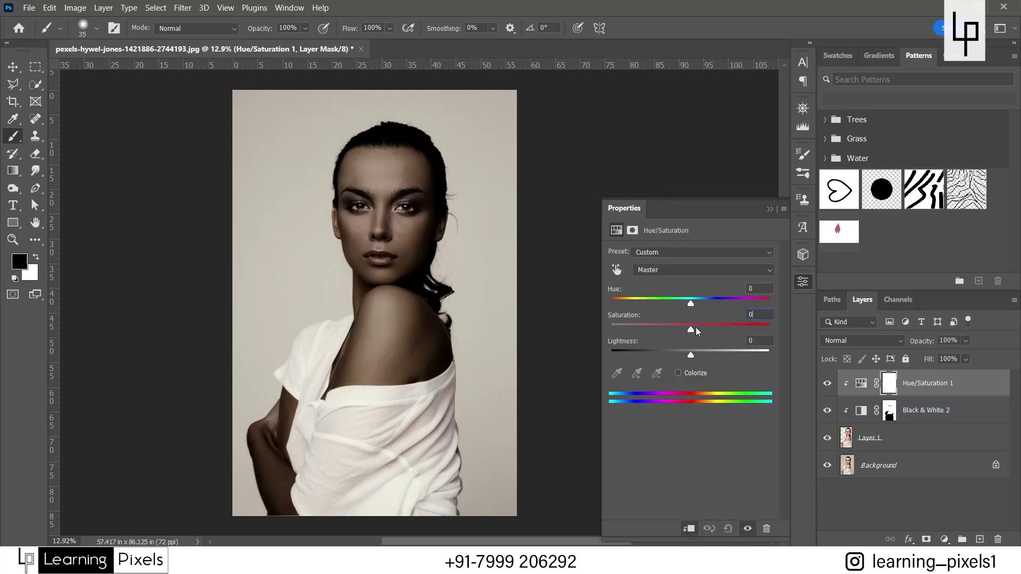
pyautogui.moveTo(690, 330); pyautogui.dragTo(688, 303)
# Step: Set the Black & White 2 layer's opacity to 95% and compare the edit with the original Background
pyautogui.click(947, 417)
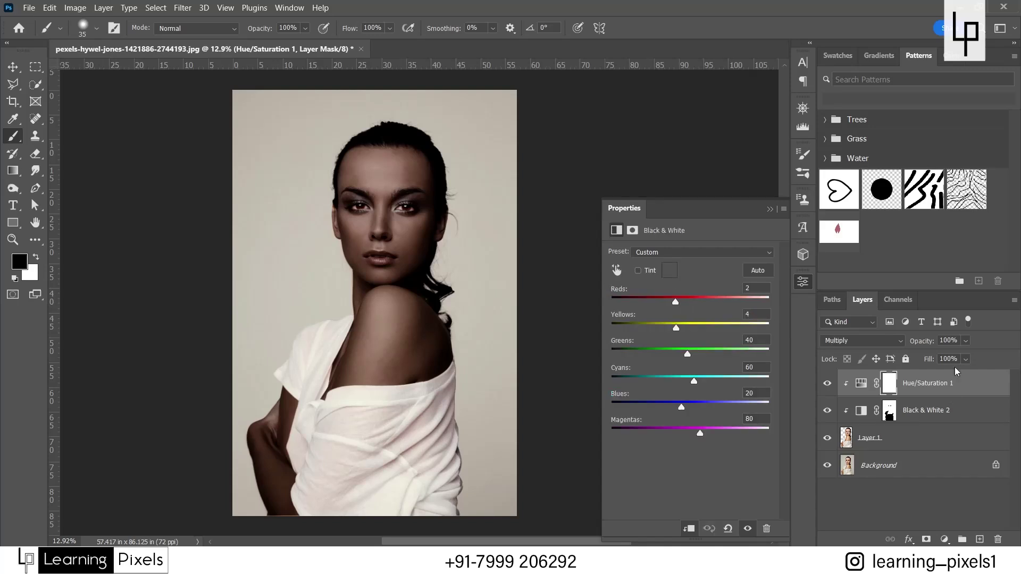
pyautogui.click(966, 340)
pyautogui.moveTo(980, 359); pyautogui.dragTo(973, 358)
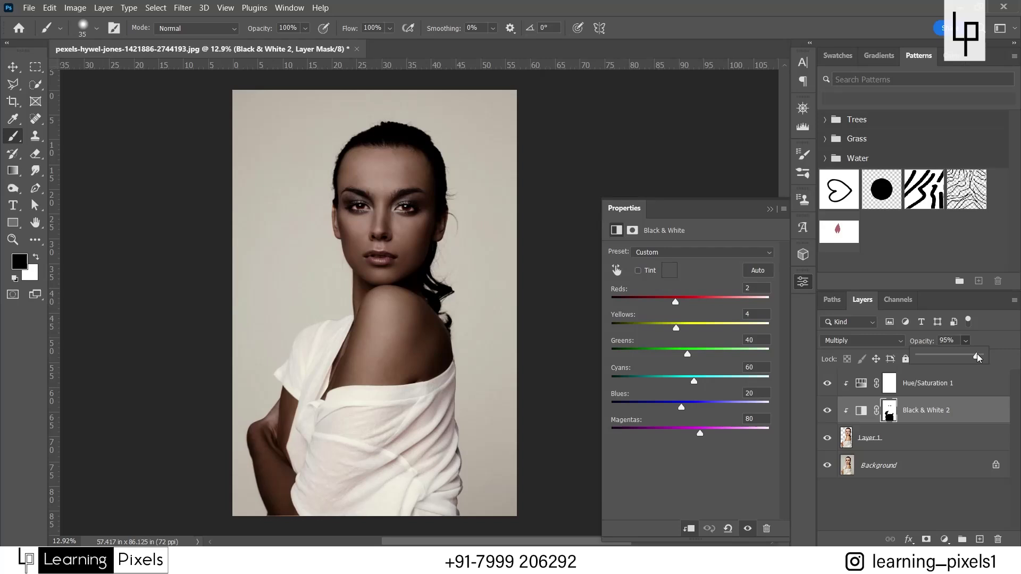
pyautogui.keyDown('alt'); pyautogui.click(827, 466); pyautogui.keyUp('alt')
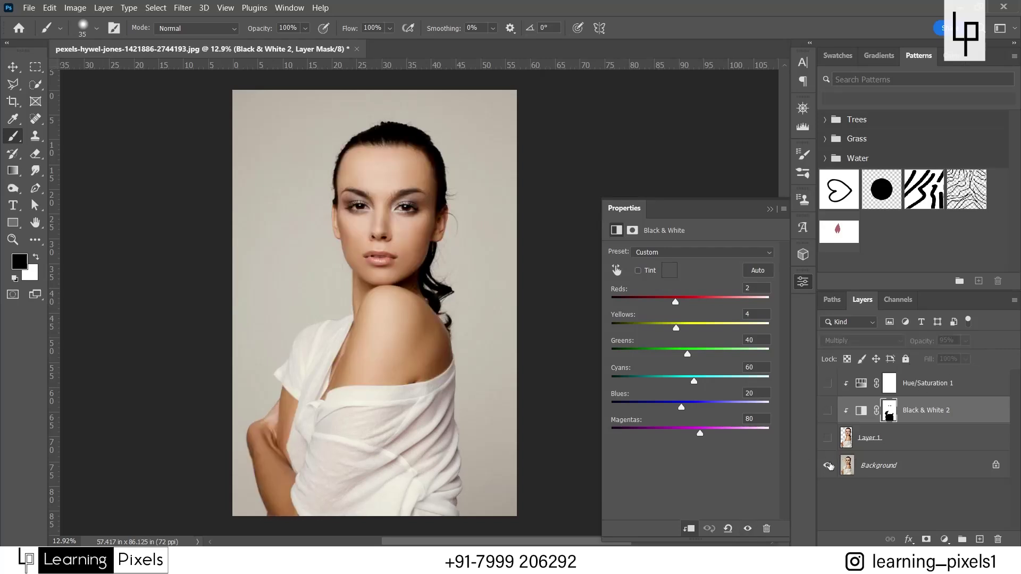
pyautogui.keyDown('alt'); pyautogui.click(828, 466); pyautogui.keyUp('alt')
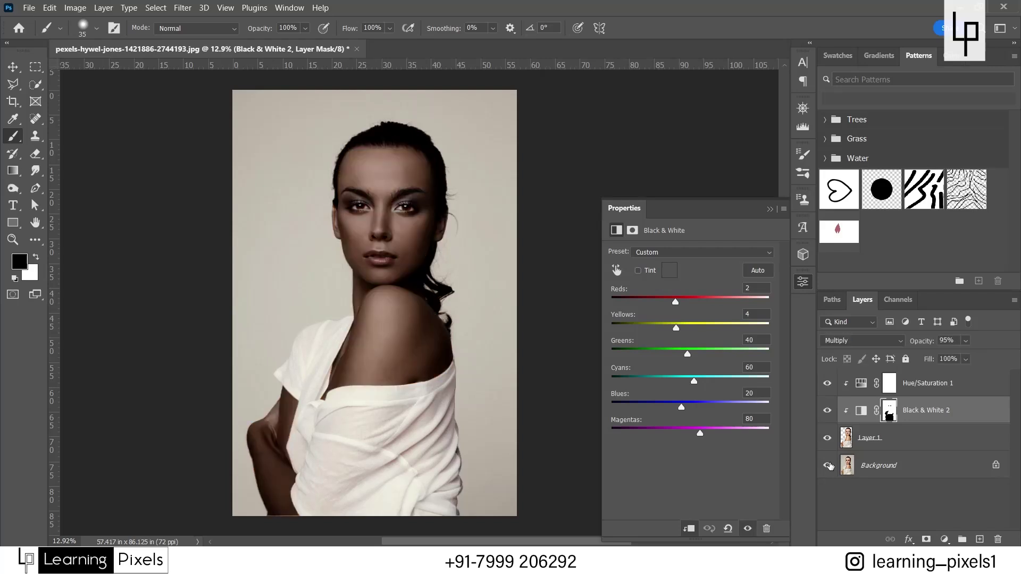